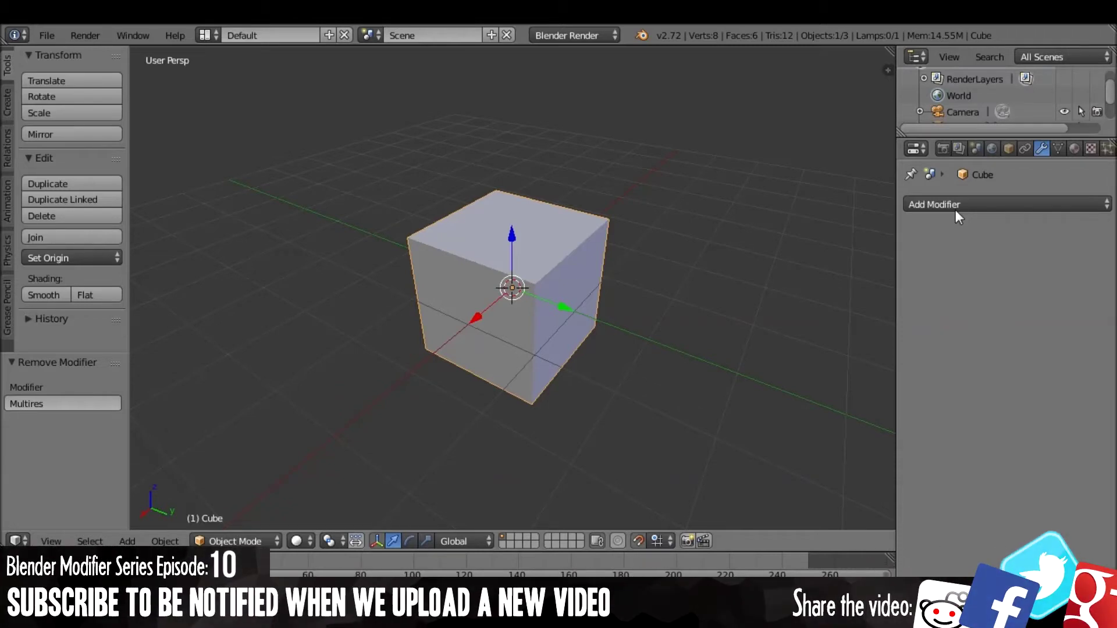
- Add a Multiresolution modifier to the default cube from the Add Modifier list
left_click(957, 205)
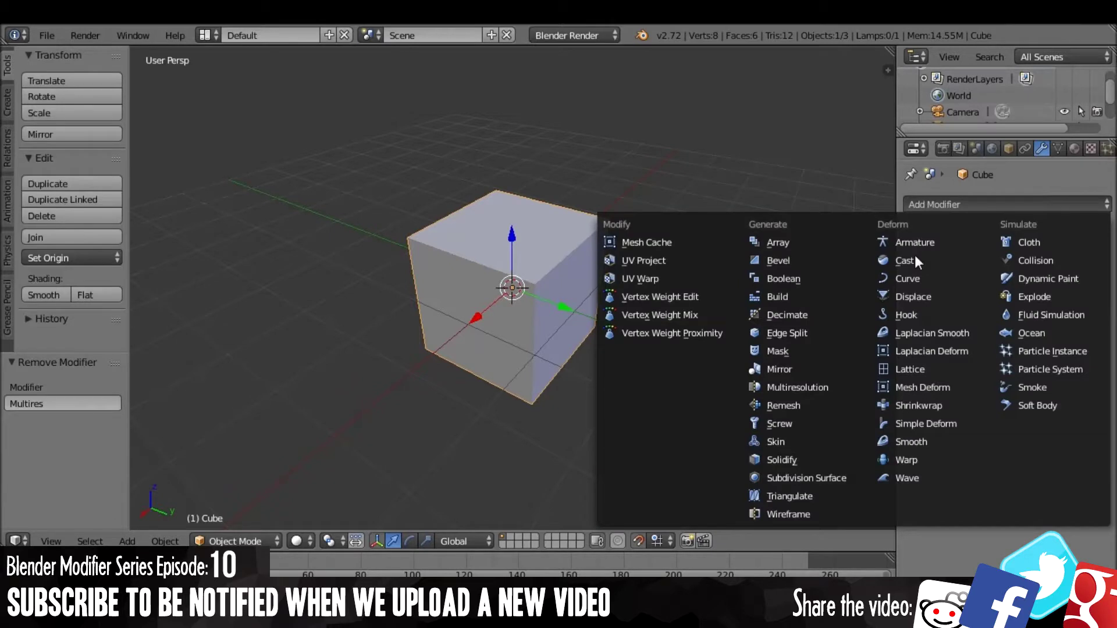
left_click(839, 387)
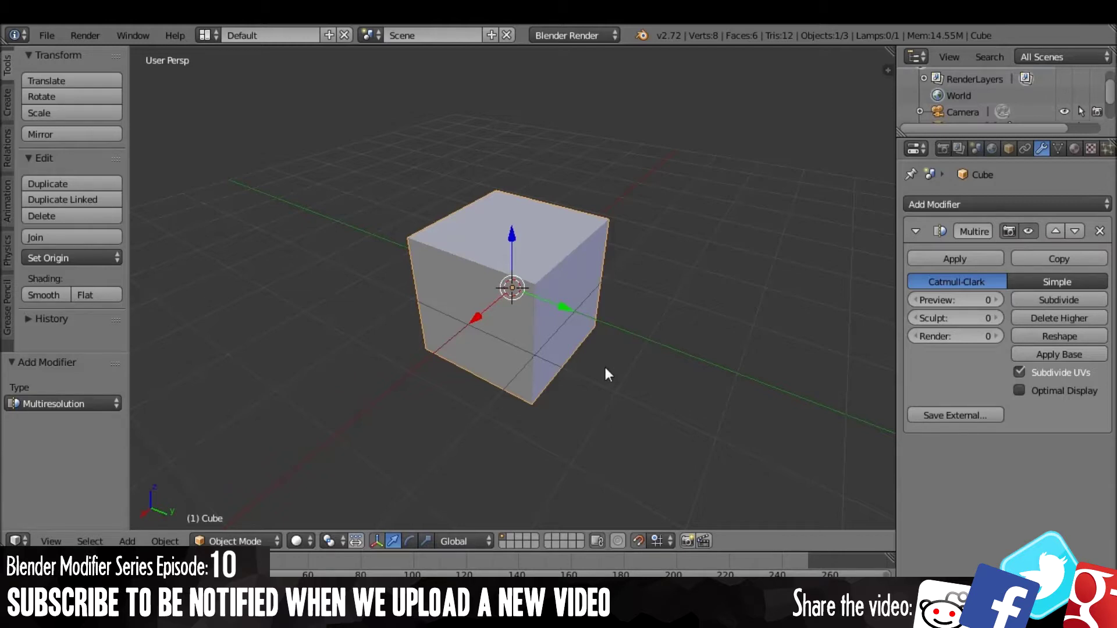
- Subdivide the Multires modifier five times to level 5, giving a 6,146-vertex smooth sphere
middle_click_drag(606, 368, 717, 348)
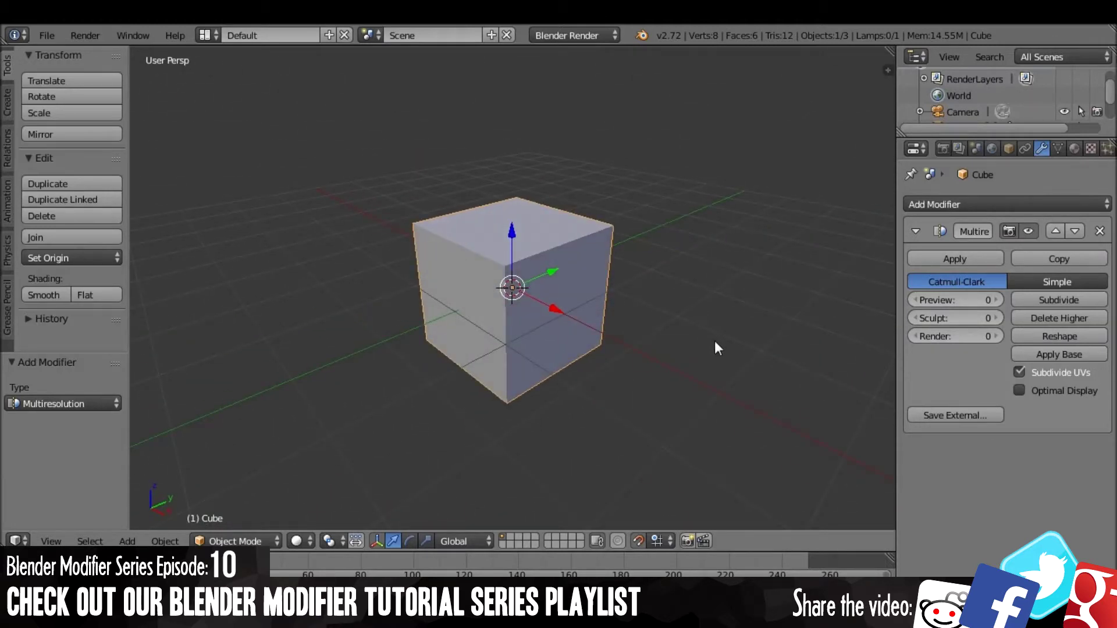
middle_click_drag(714, 348, 750, 340)
left_click(1077, 299)
left_click(1077, 299)
left_click(1078, 299)
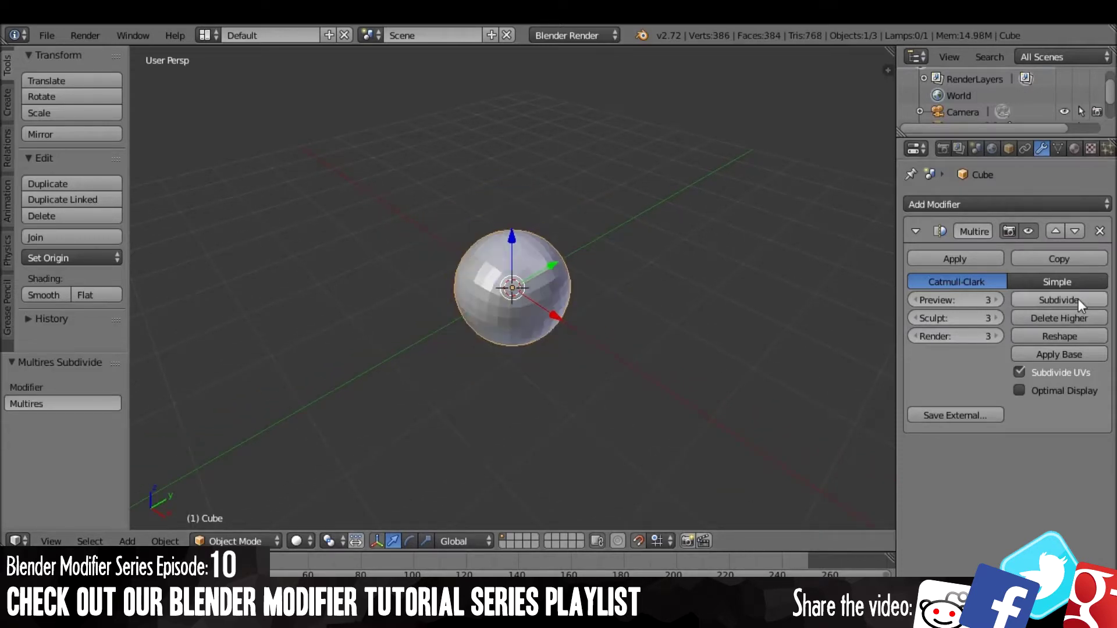
left_click(1078, 298)
left_click(1077, 299)
middle_click_drag(598, 304, 536, 354)
scroll(529, 331, "up", 4)
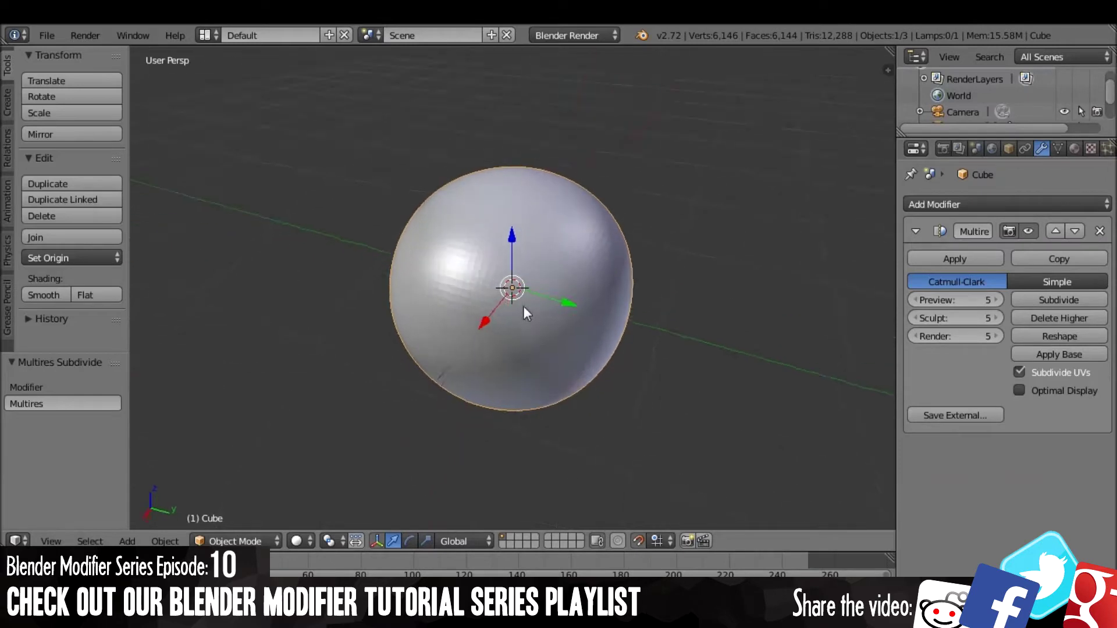
middle_click_drag(526, 314, 733, 396)
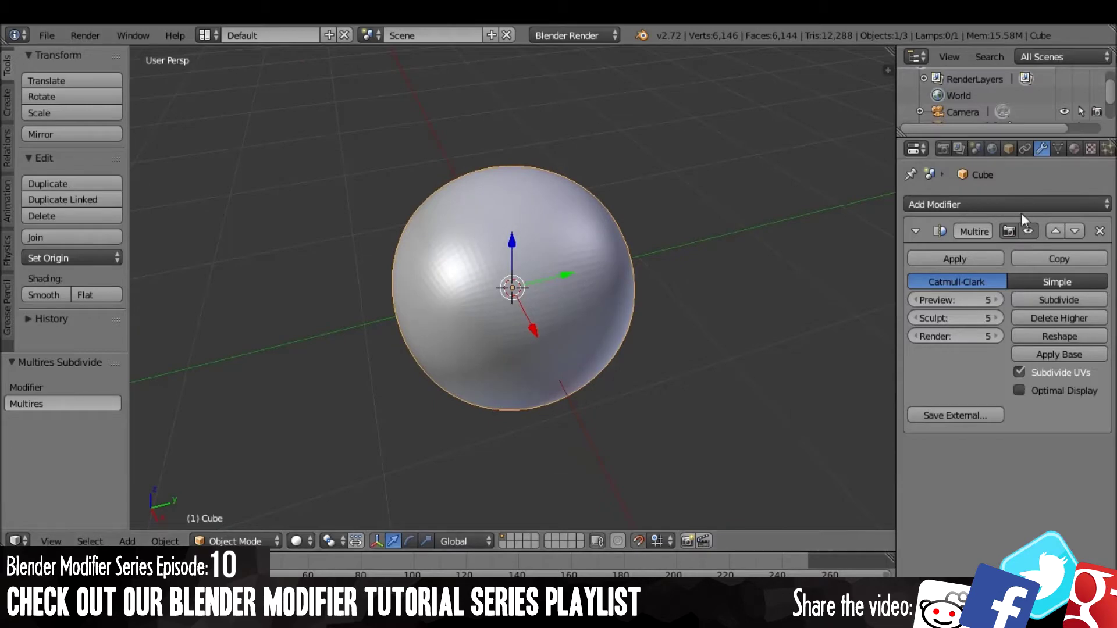
left_click(233, 542)
left_click(236, 507)
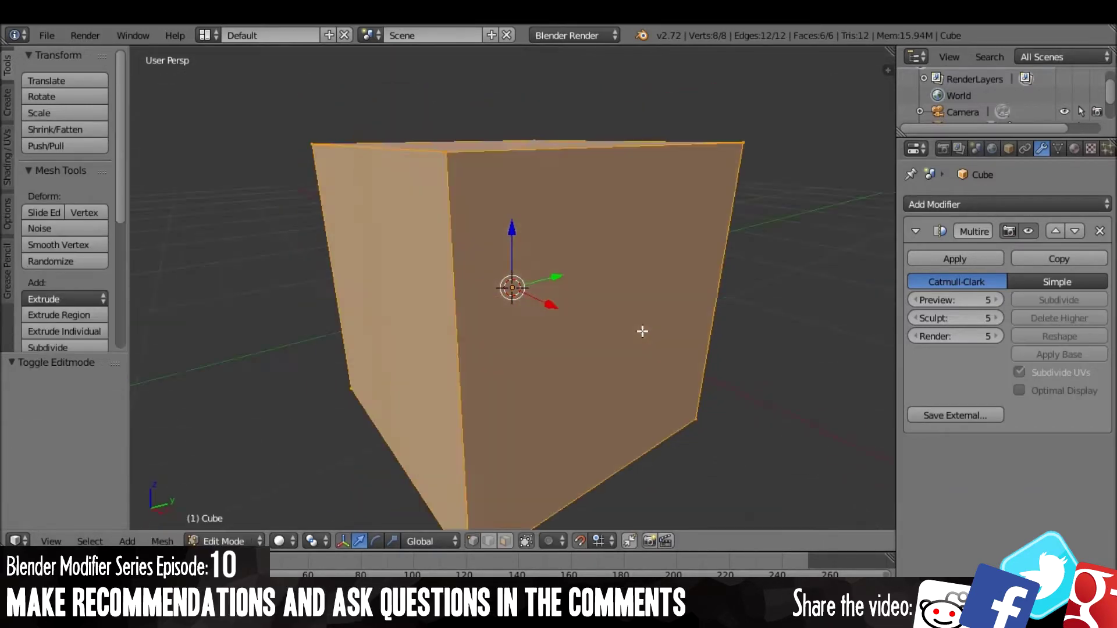
left_click(233, 541)
left_click(235, 530)
middle_click_drag(707, 355, 654, 382)
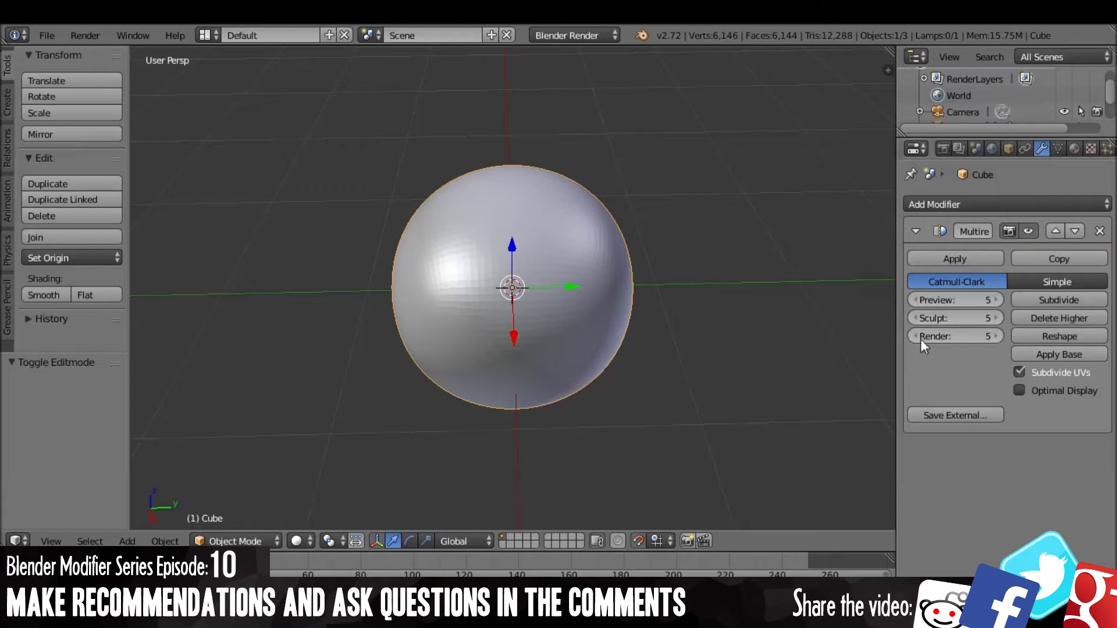
left_click_drag(931, 318, 914, 318)
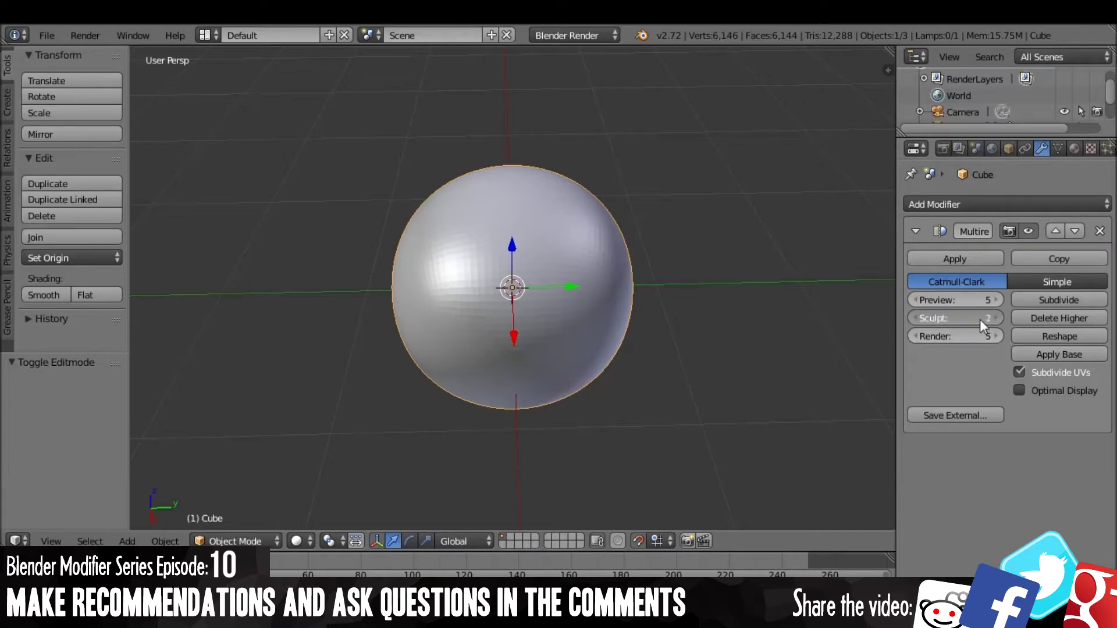
left_click(235, 541)
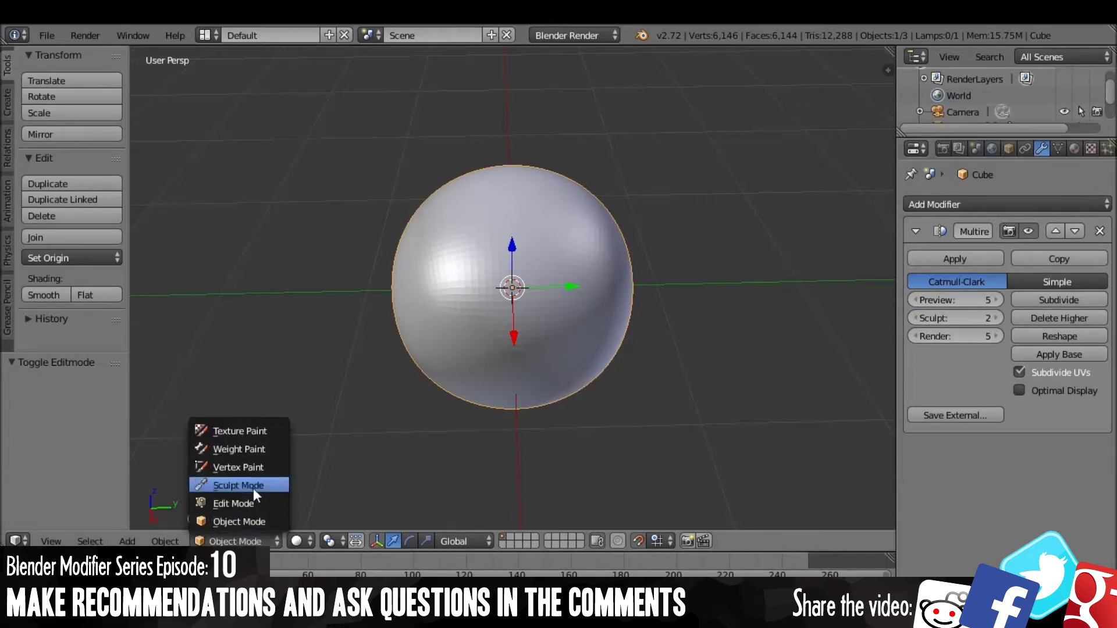
left_click(255, 486)
middle_click_drag(522, 424, 570, 329)
left_click(257, 541)
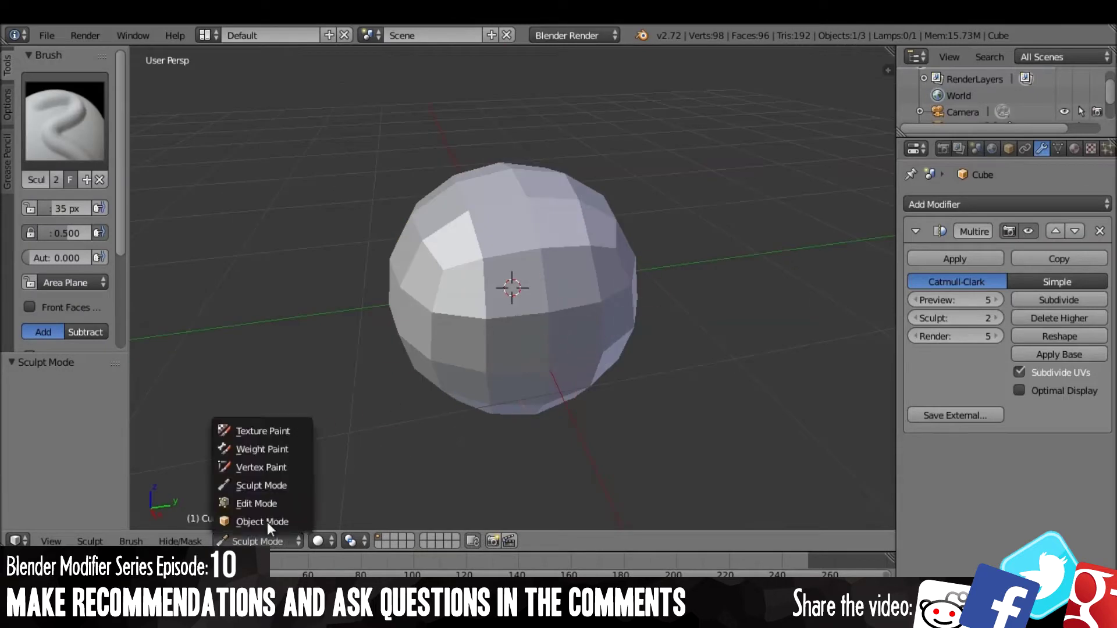
left_click(273, 521)
middle_click_drag(595, 379, 629, 349)
left_click_drag(925, 318, 978, 318)
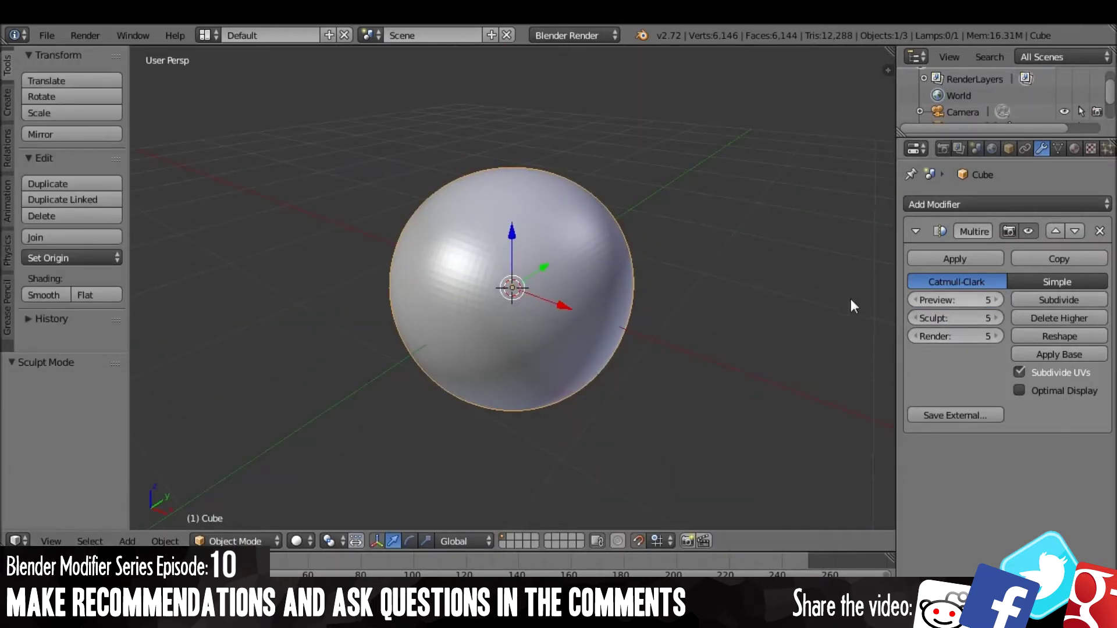
mouse_move(703, 323)
middle_mouse_down()
mouse_move(522, 304)
mouse_move(649, 225)
mouse_move(501, 344)
mouse_move(512, 204)
mouse_move(728, 274)
mouse_move(797, 354)
mouse_move(876, 208)
mouse_move(669, 188)
mouse_move(610, 318)
mouse_move(826, 406)
mouse_move(654, 466)
mouse_move(718, 317)
middle_mouse_up()
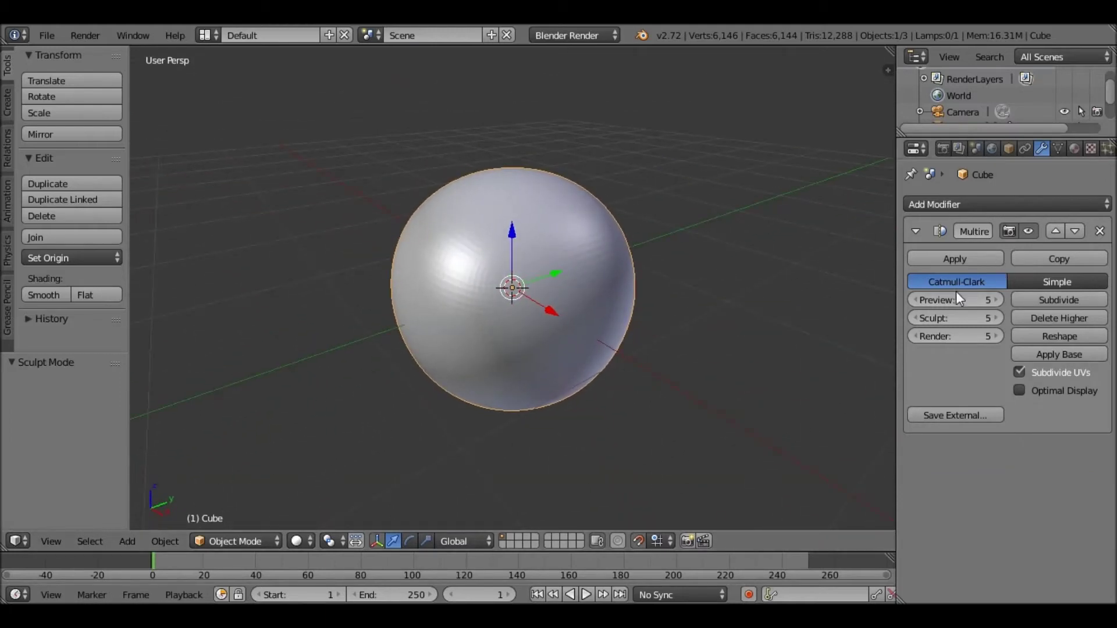
left_click(1041, 284)
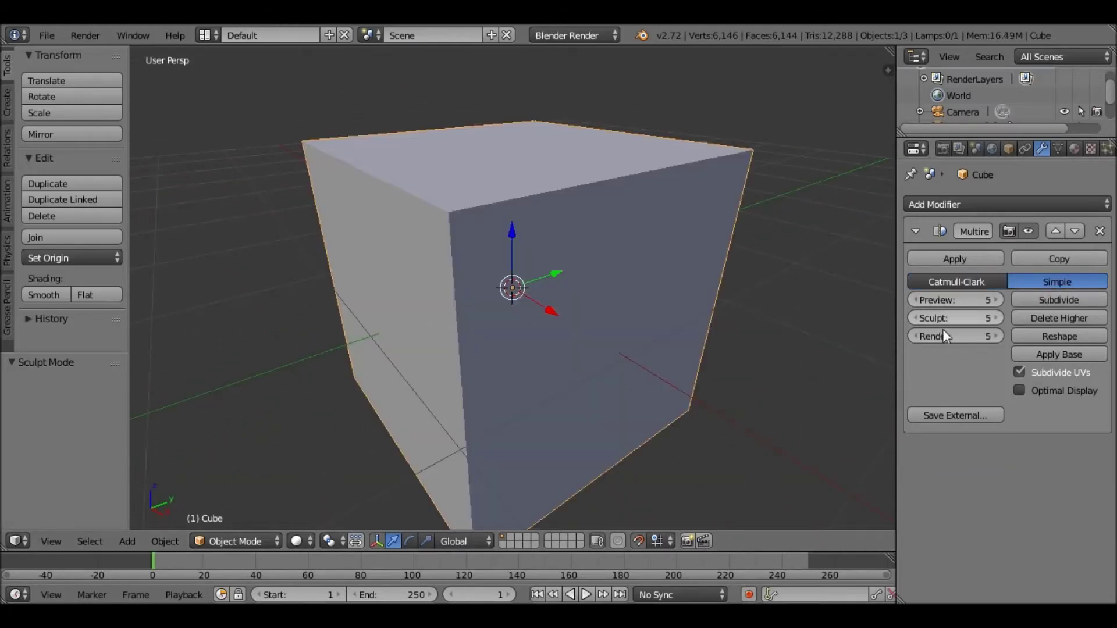
middle_click_drag(590, 382, 756, 343)
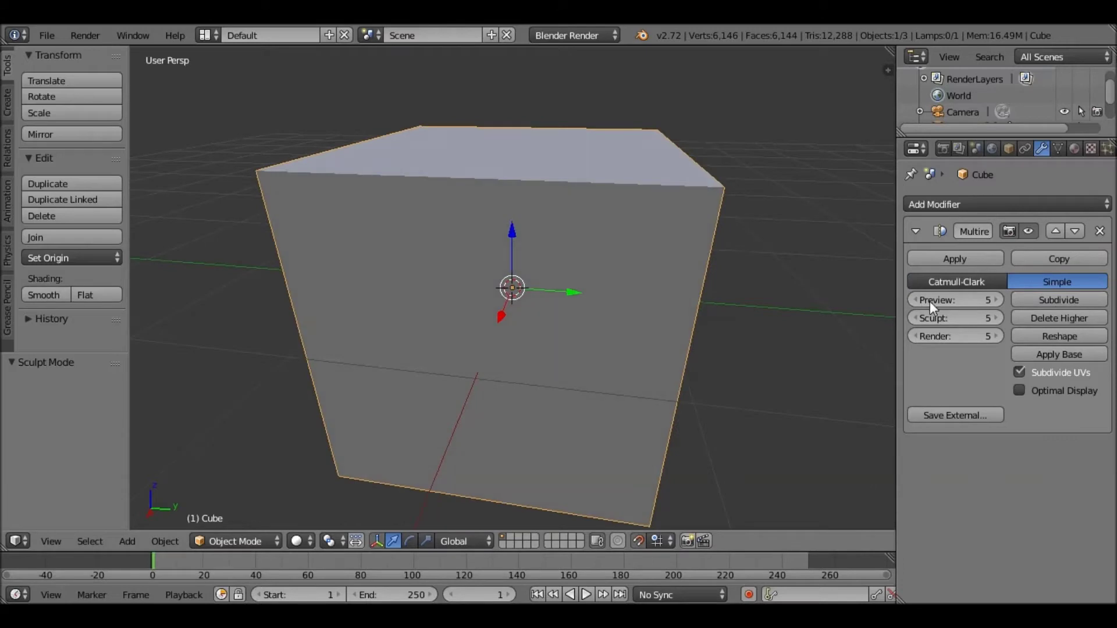
left_click(954, 284)
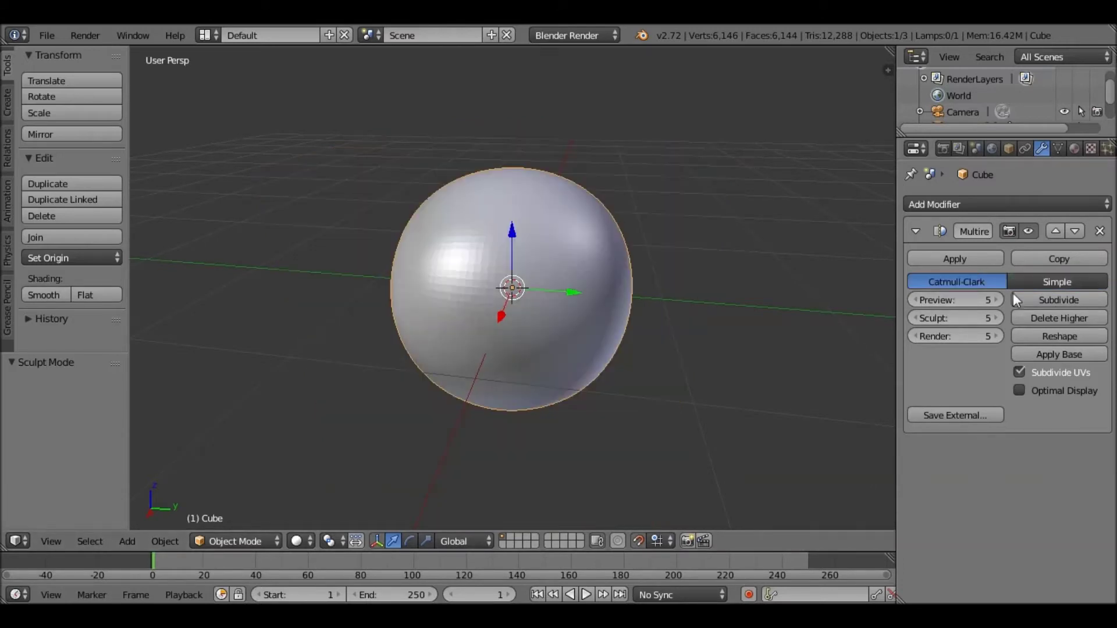
mouse_move(519, 308)
middle_mouse_down()
mouse_move(571, 334)
mouse_move(736, 350)
mouse_move(756, 262)
mouse_move(761, 142)
mouse_move(548, 332)
mouse_move(756, 302)
middle_mouse_up()
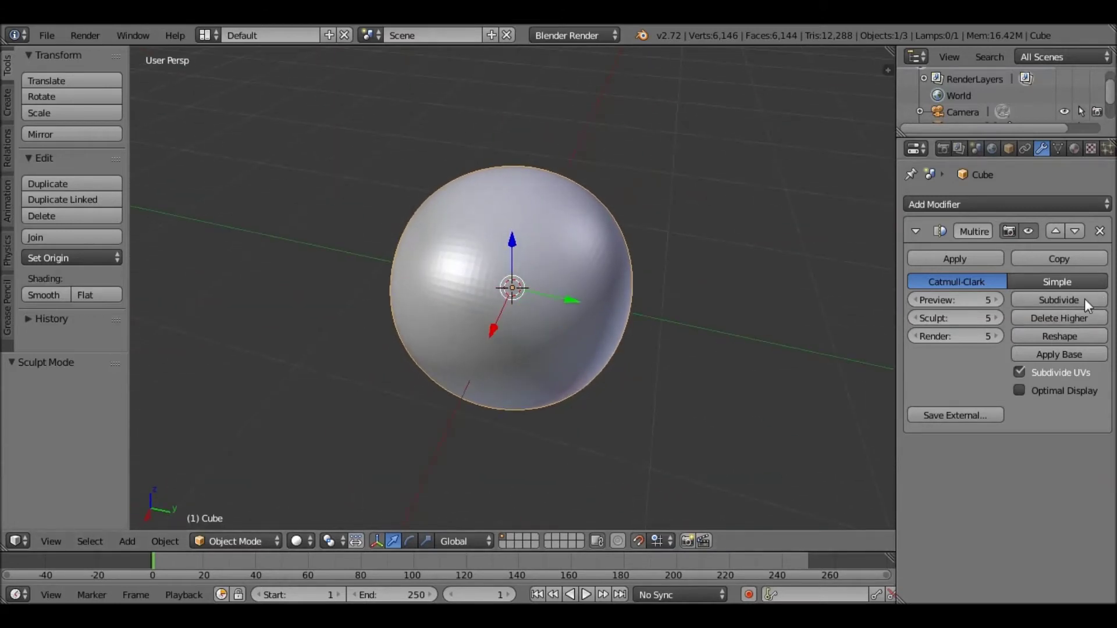
- Subdivide up to level 7, then lower Preview to 2 and delete the higher levels
left_click(1099, 301)
left_click(1101, 301)
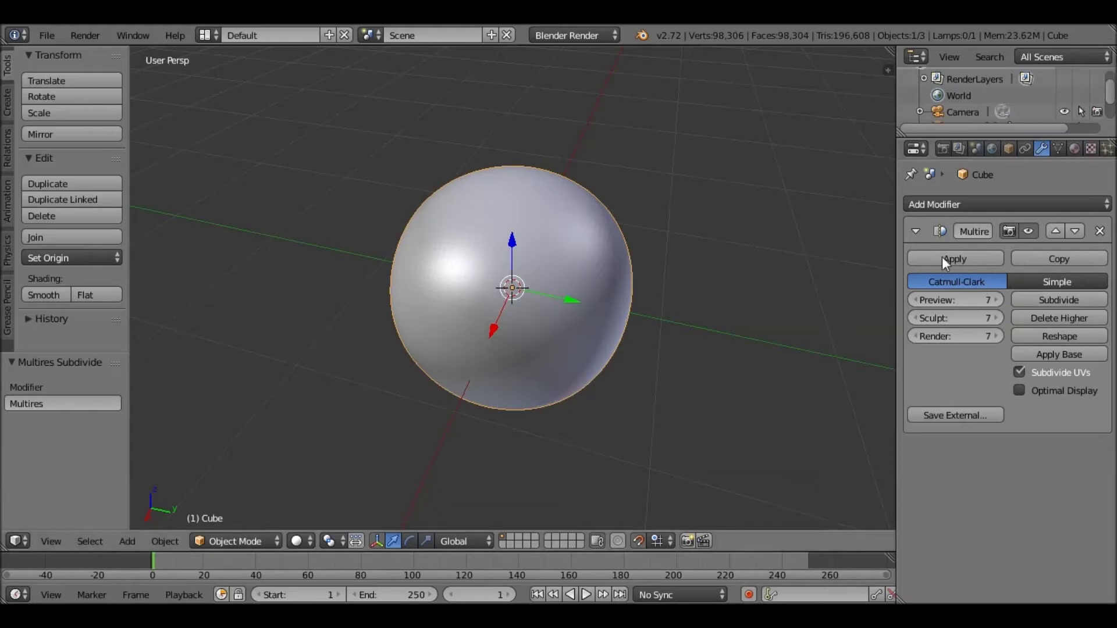
left_click_drag(956, 300, 925, 300)
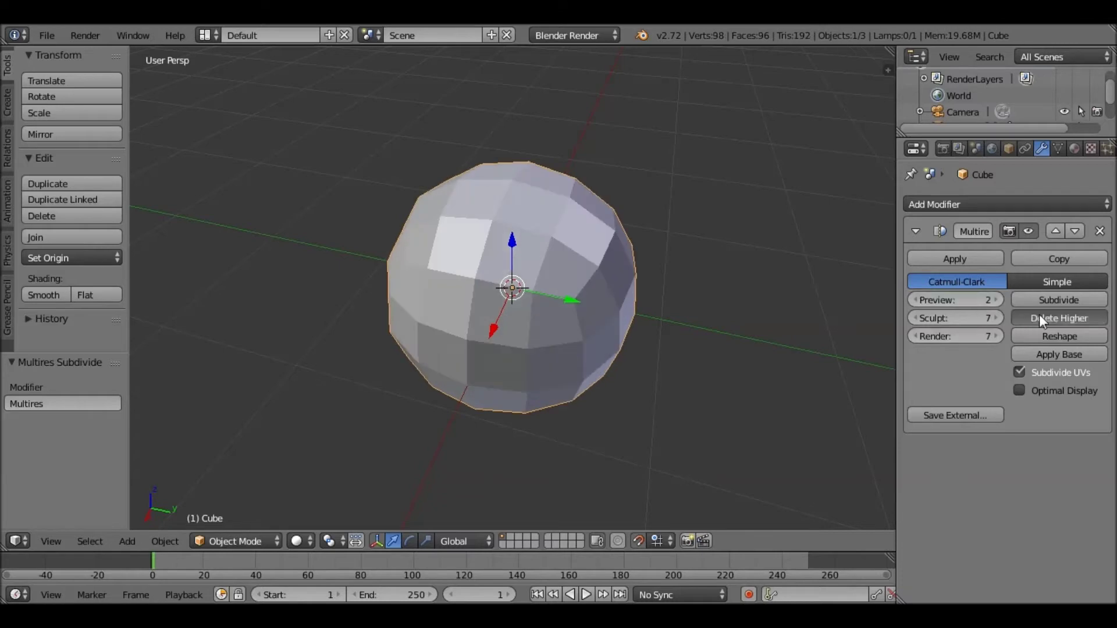
left_click(1040, 318)
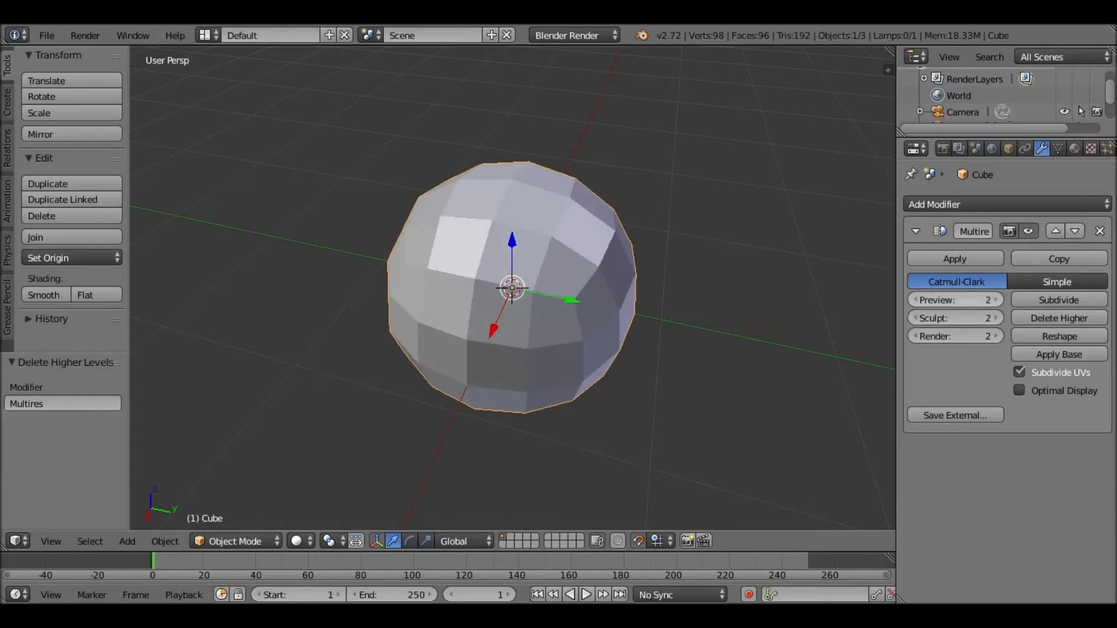
- Lower Preview to 1 and delete higher levels, leaving a coarse 26-vertex mesh
left_click_drag(973, 300, 962, 273)
left_click(1063, 320)
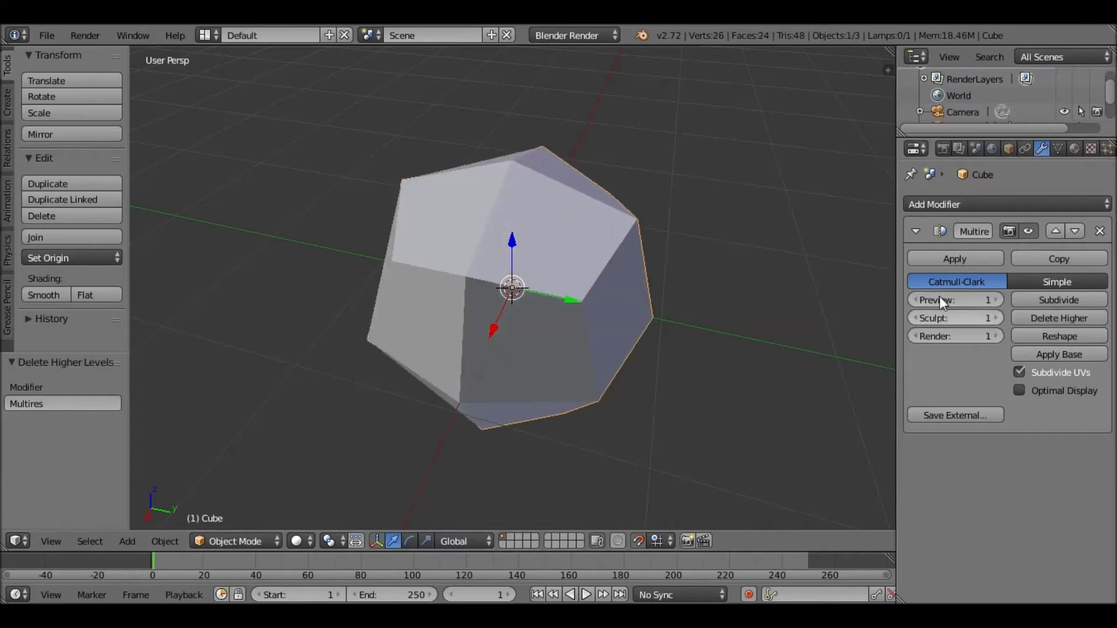
middle_click_drag(665, 355, 756, 297)
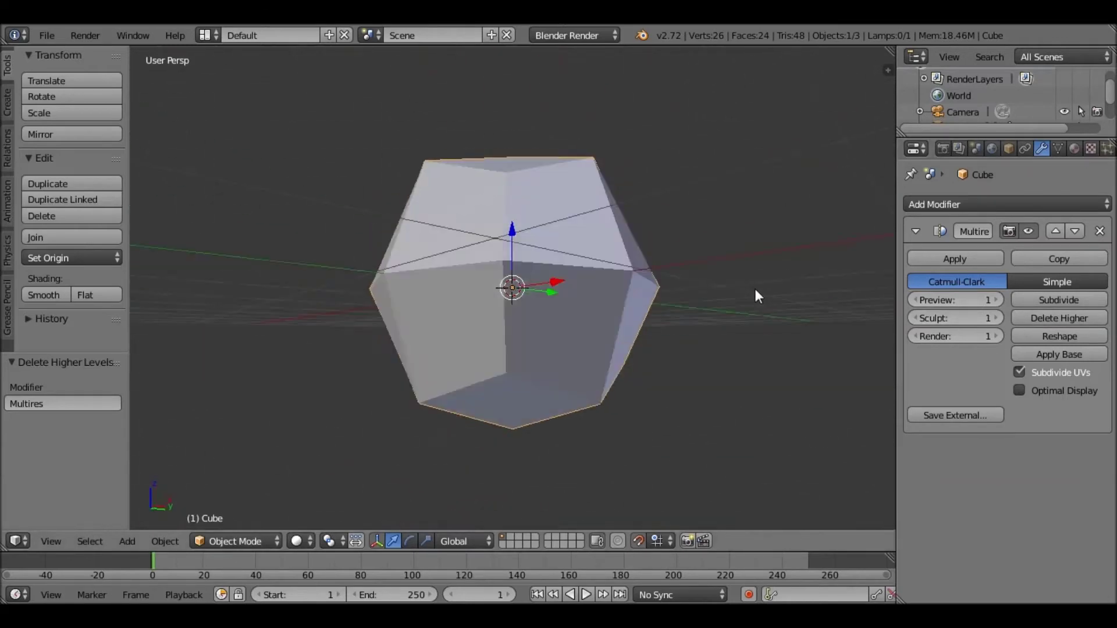
scroll(727, 331, "down", 4)
middle_click_drag(704, 364, 722, 358)
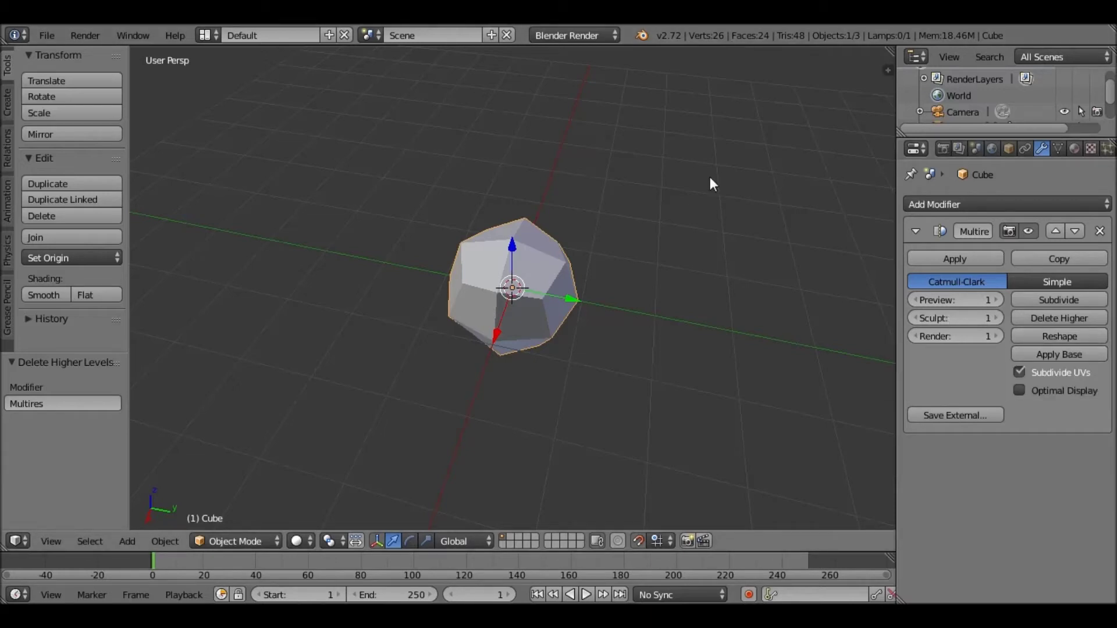
middle_click_drag(710, 177, 778, 196)
scroll(778, 195, "up", 3)
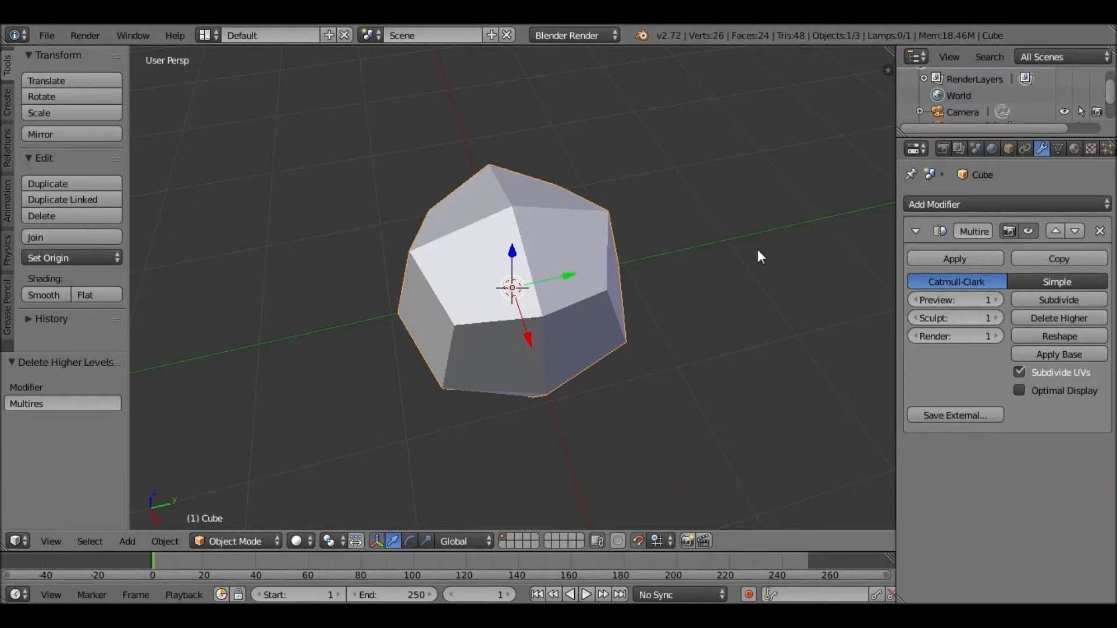
middle_click_drag(757, 250, 580, 316)
scroll(580, 316, "down", 3)
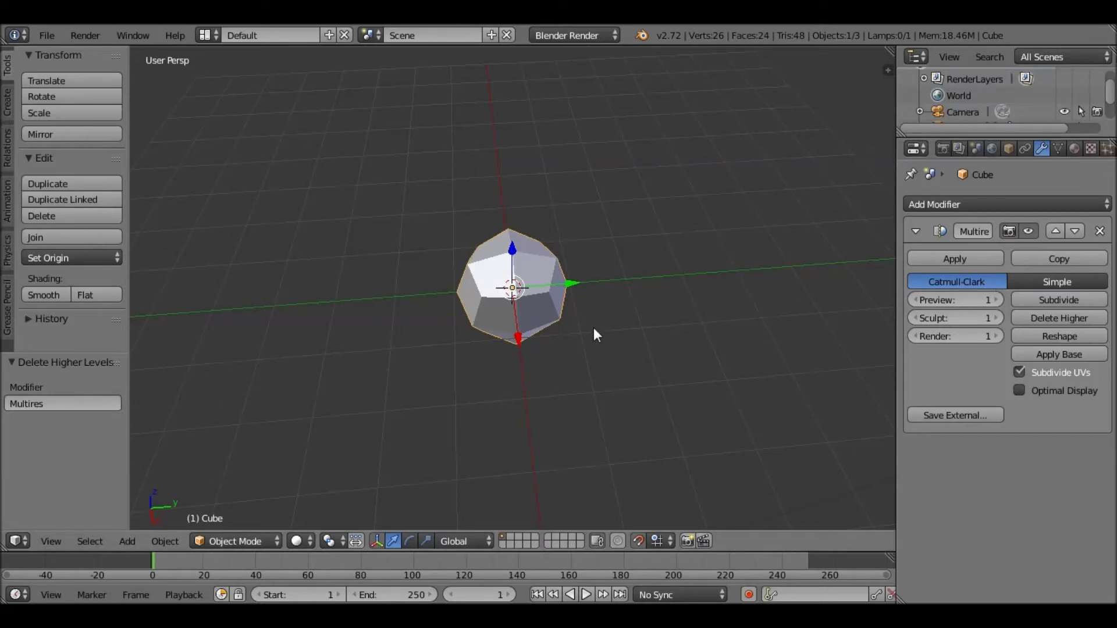
middle_click_drag(594, 330, 647, 344)
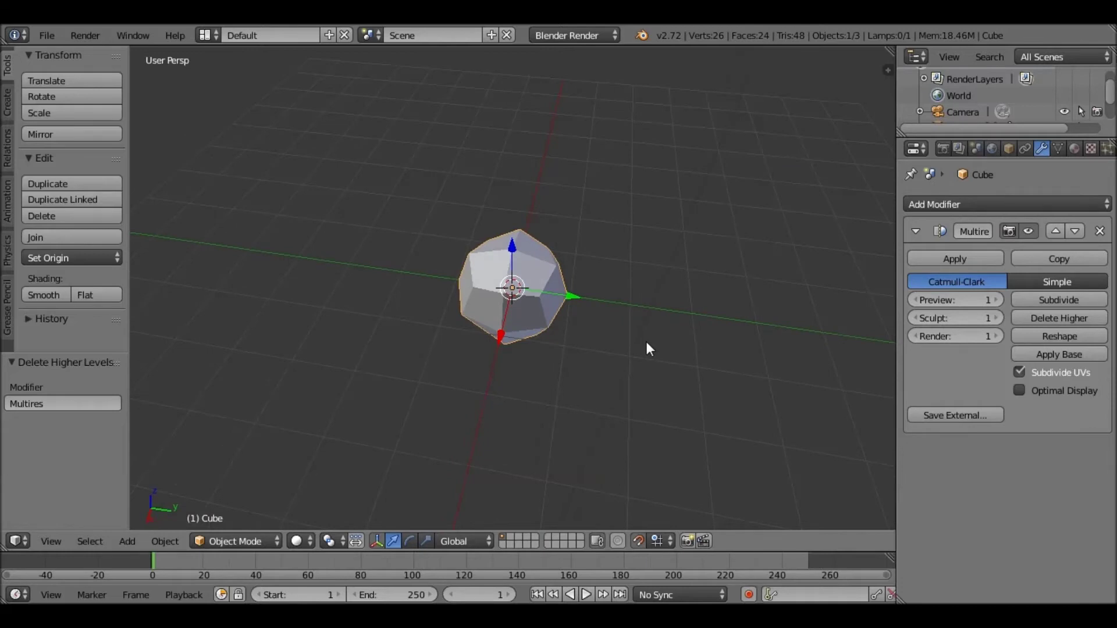
scroll(646, 341, "up", 3)
- Toggle Optimal Display on and off repeatedly to compare the shading
left_click(1019, 391)
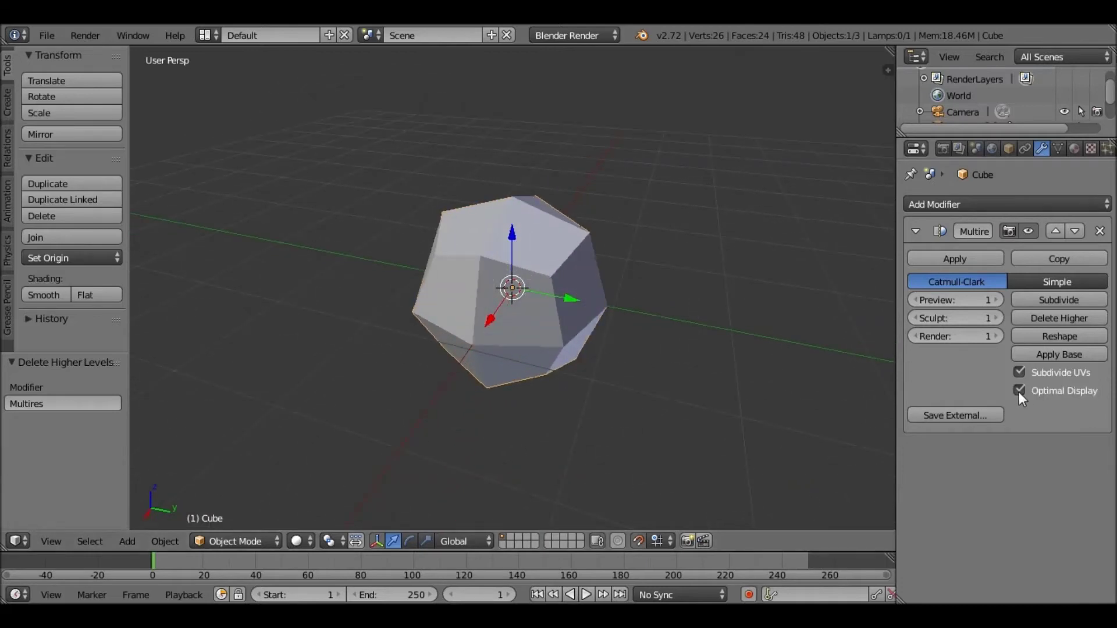
left_click(1019, 391)
left_click(1019, 391)
left_click(1019, 391)
left_click(1019, 391)
left_click(1019, 391)
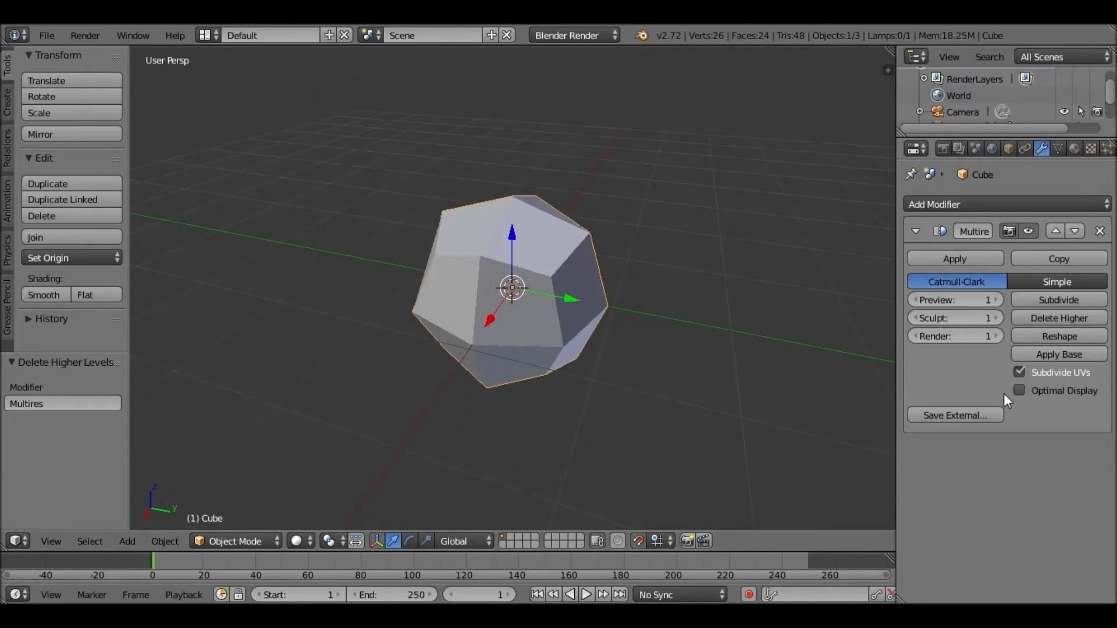
left_click(1019, 389)
middle_click_drag(547, 279, 913, 338)
- Leave Optimal Display unchecked and apply the Multires base shape to the cube
left_click(1020, 391)
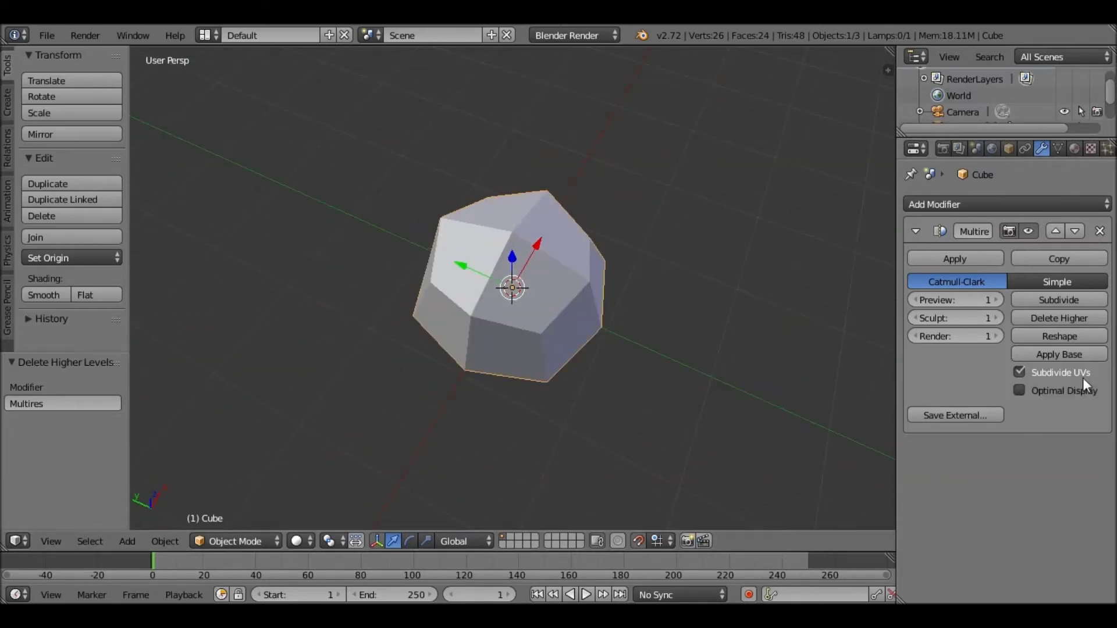
left_click(1070, 355)
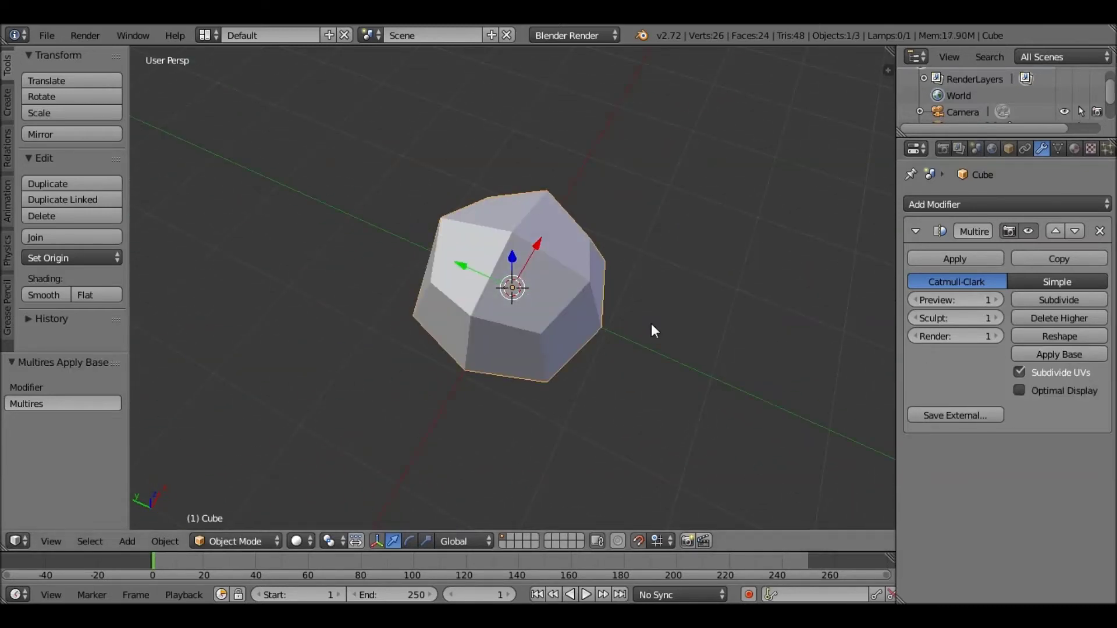
middle_click_drag(651, 323, 571, 371)
- Subdivide the Multires modifier back up to level 5, a 6,146-vertex smooth sphere
scroll(675, 322, "up", 4)
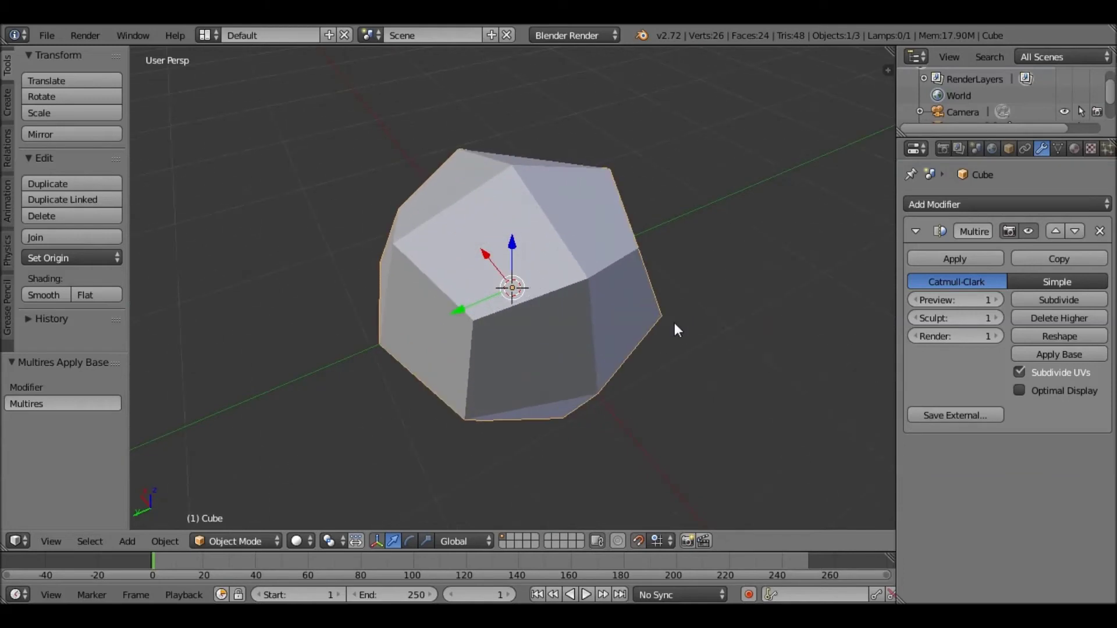
middle_click_drag(665, 323, 617, 291)
scroll(567, 314, "down", 4)
left_click(1071, 303)
left_click(1068, 300)
left_click(1068, 300)
left_click(1068, 301)
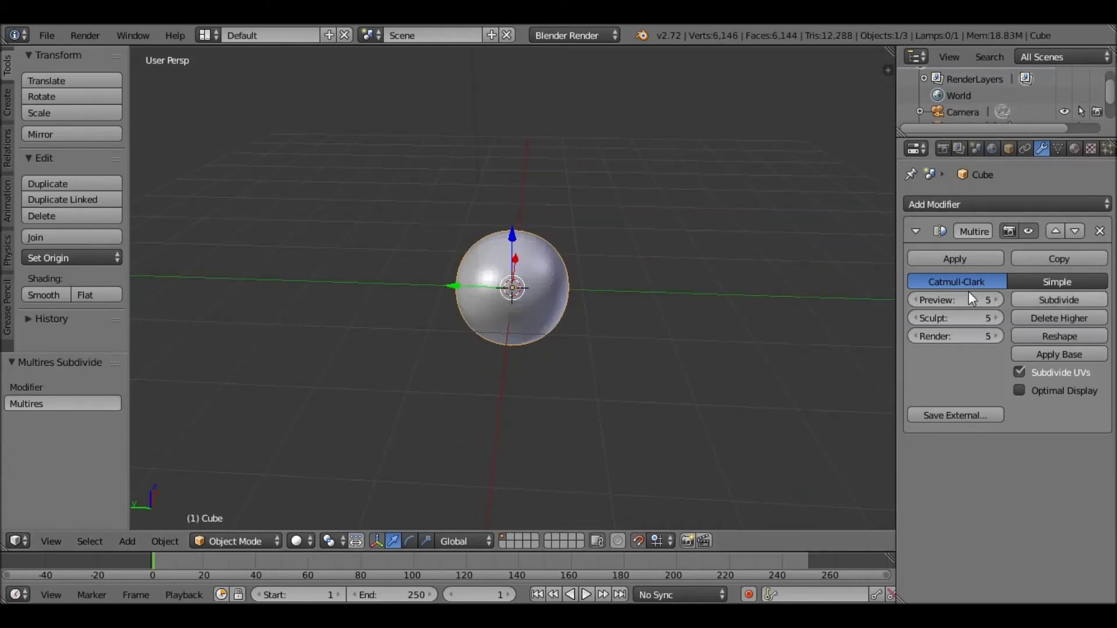
scroll(600, 368, "up", 4)
middle_click_drag(658, 394, 719, 381)
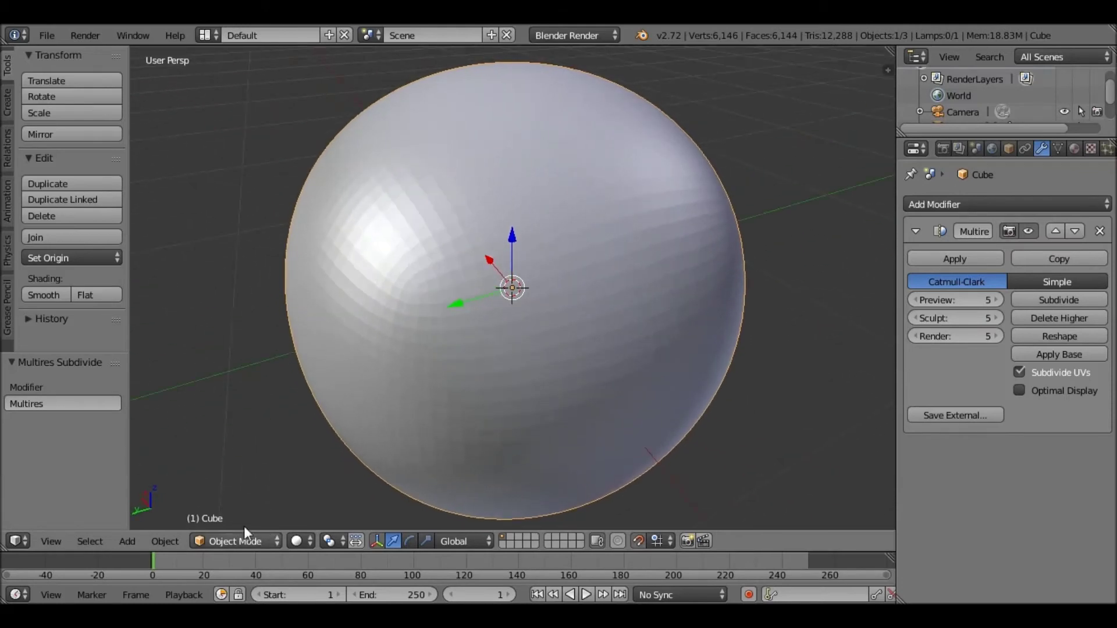
- Switch to Sculpt Mode and sculpt raised and dented patches on the sphere's upper front
left_click(244, 540)
left_click(252, 483)
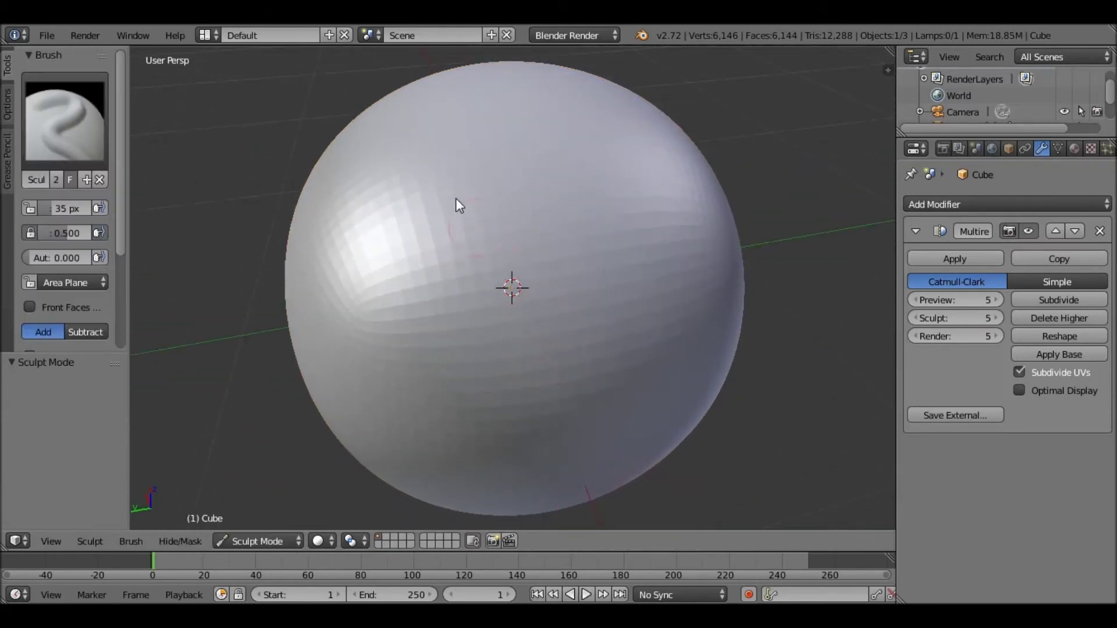
mouse_move(456, 204)
left_mouse_down()
mouse_move(418, 247)
mouse_move(498, 281)
mouse_move(611, 227)
mouse_move(552, 307)
mouse_move(387, 233)
mouse_move(408, 280)
mouse_move(587, 191)
mouse_move(508, 213)
mouse_move(435, 348)
mouse_move(332, 277)
mouse_move(422, 271)
mouse_move(453, 82)
mouse_move(467, 101)
mouse_move(632, 137)
mouse_move(375, 247)
left_mouse_up()
scroll(530, 300, "down", 5)
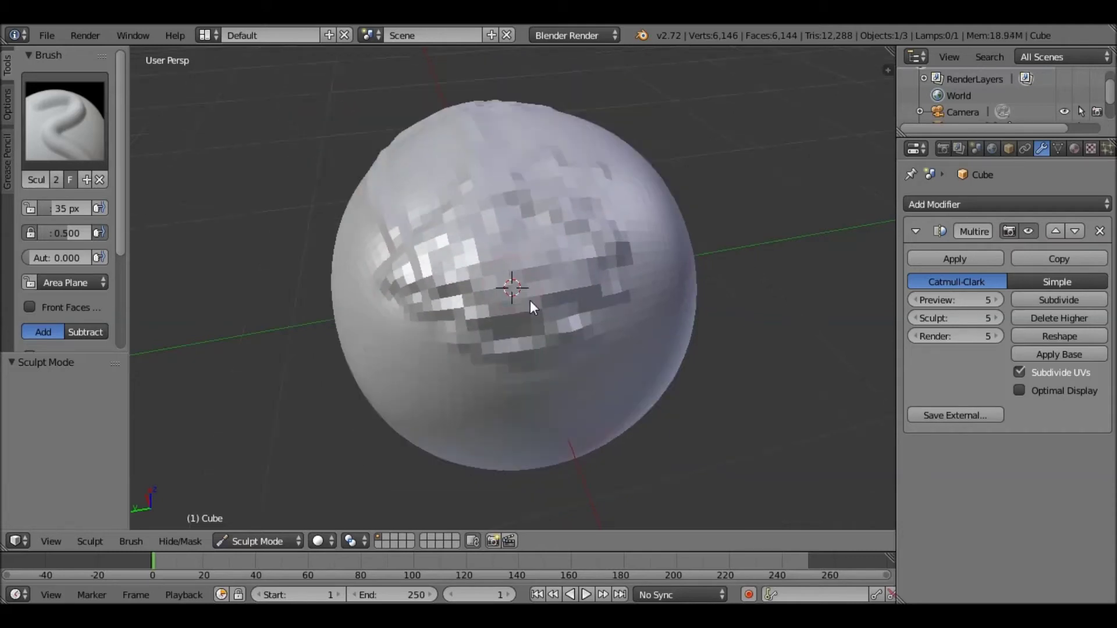
mouse_move(599, 354)
middle_mouse_down()
mouse_move(436, 277)
mouse_move(432, 465)
middle_mouse_up()
- Return to Object Mode and drag the Multires Preview level from 5 down to 1
left_click(274, 541)
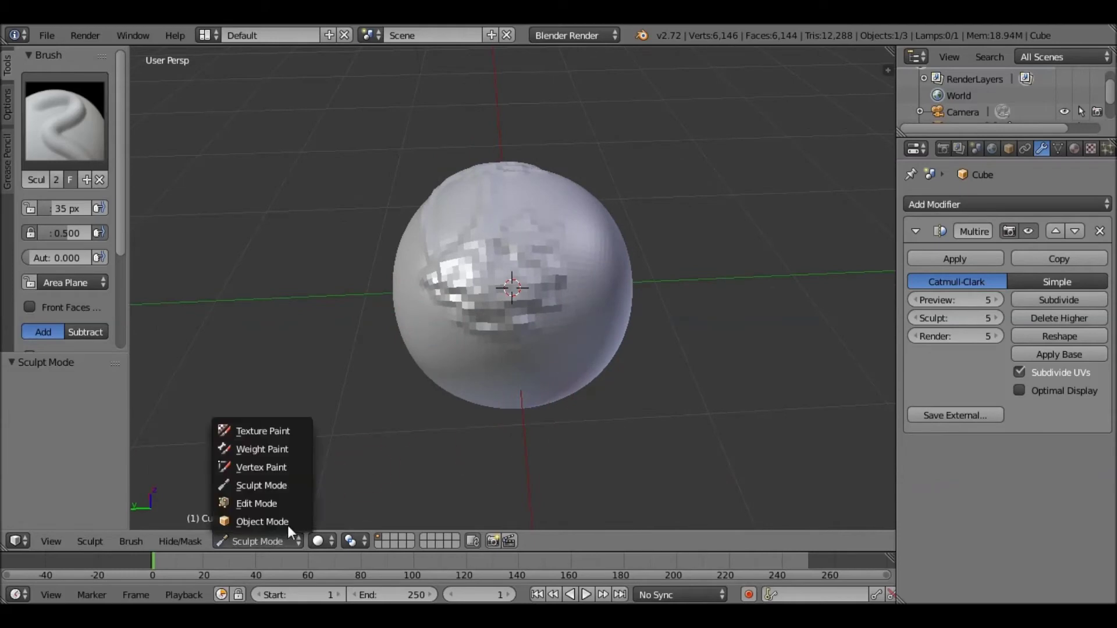
left_click(288, 525)
mouse_move(634, 365)
middle_mouse_down()
mouse_move(731, 355)
mouse_move(738, 439)
mouse_move(642, 392)
middle_mouse_up()
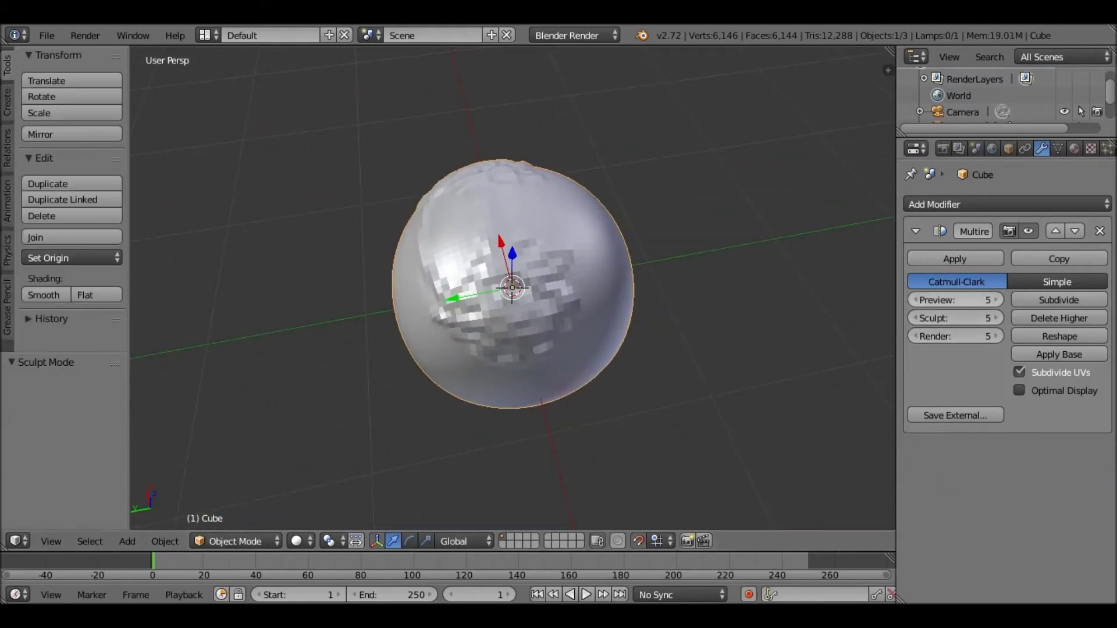
left_click_drag(965, 299, 923, 300)
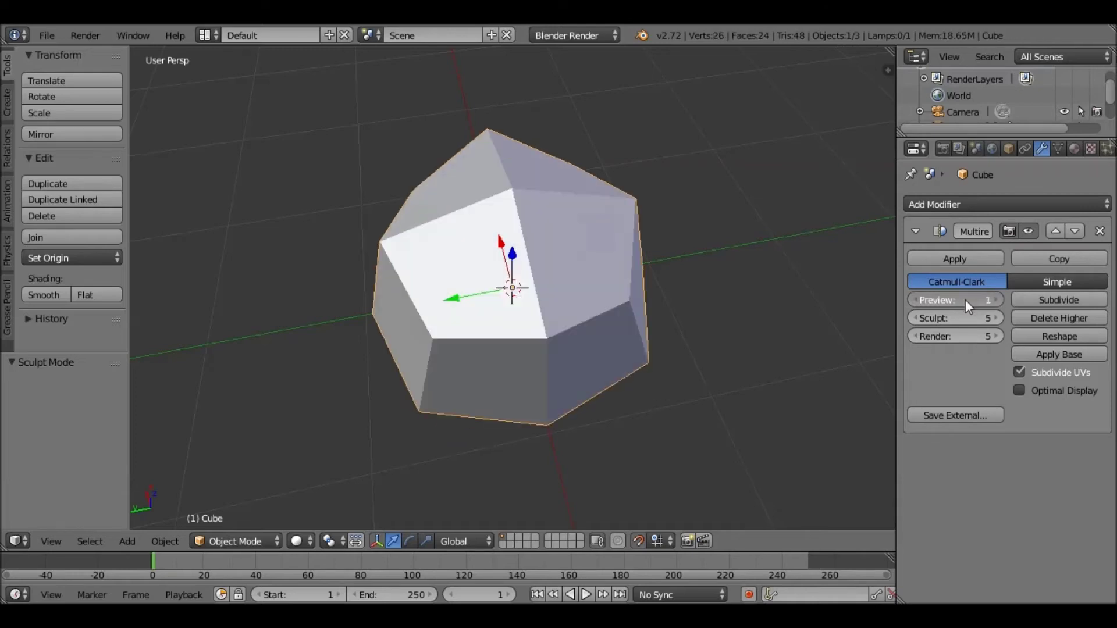
mouse_move(733, 314)
middle_mouse_down()
mouse_move(669, 319)
mouse_move(638, 152)
mouse_move(814, 120)
mouse_move(860, 344)
mouse_move(676, 370)
mouse_move(378, 447)
mouse_move(402, 421)
middle_mouse_up()
left_click(236, 541)
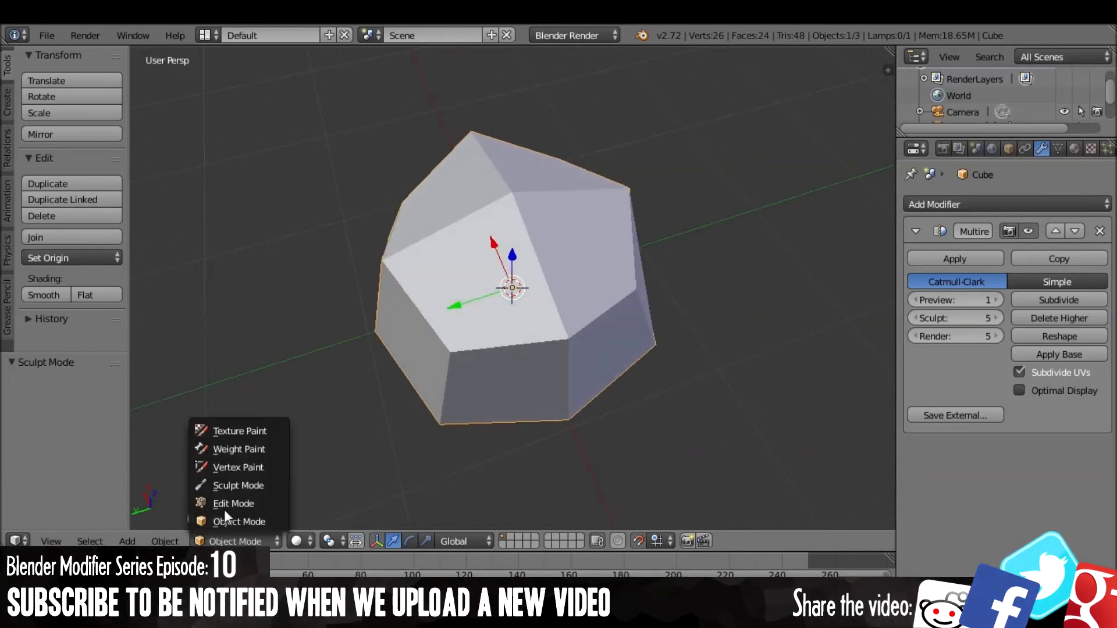
- In Sculpt Mode, bulge the sphere's top, raise an upper-right ridge and streak its front
left_click(247, 484)
mouse_move(486, 276)
left_mouse_down()
mouse_move(537, 284)
mouse_move(495, 282)
mouse_move(505, 316)
left_mouse_up()
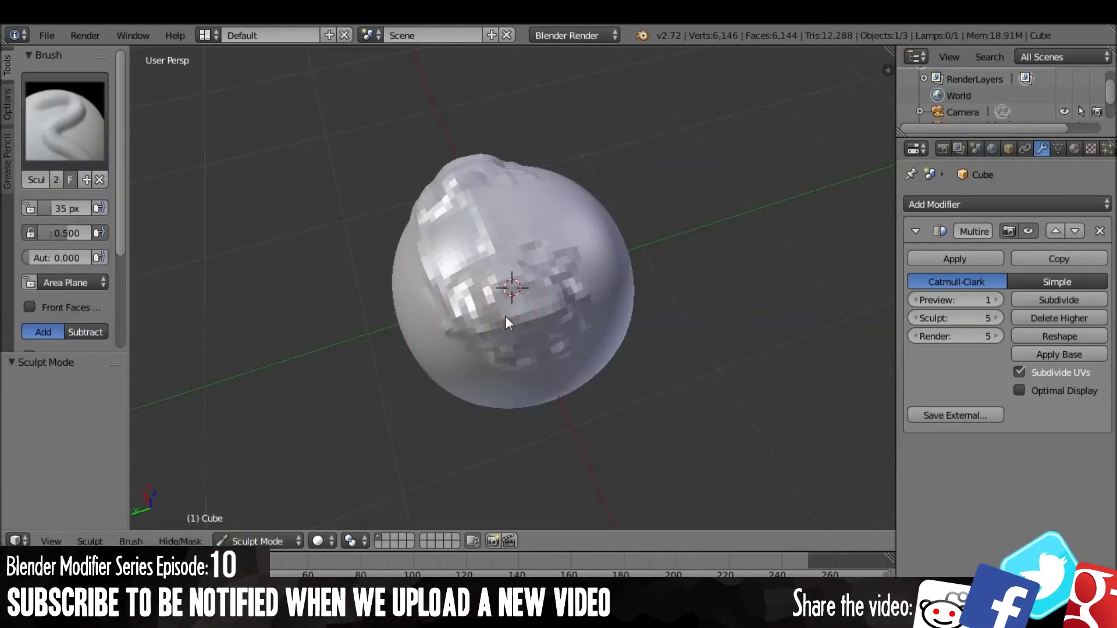
mouse_move(600, 330)
middle_mouse_down()
mouse_move(540, 299)
mouse_move(501, 212)
middle_mouse_up()
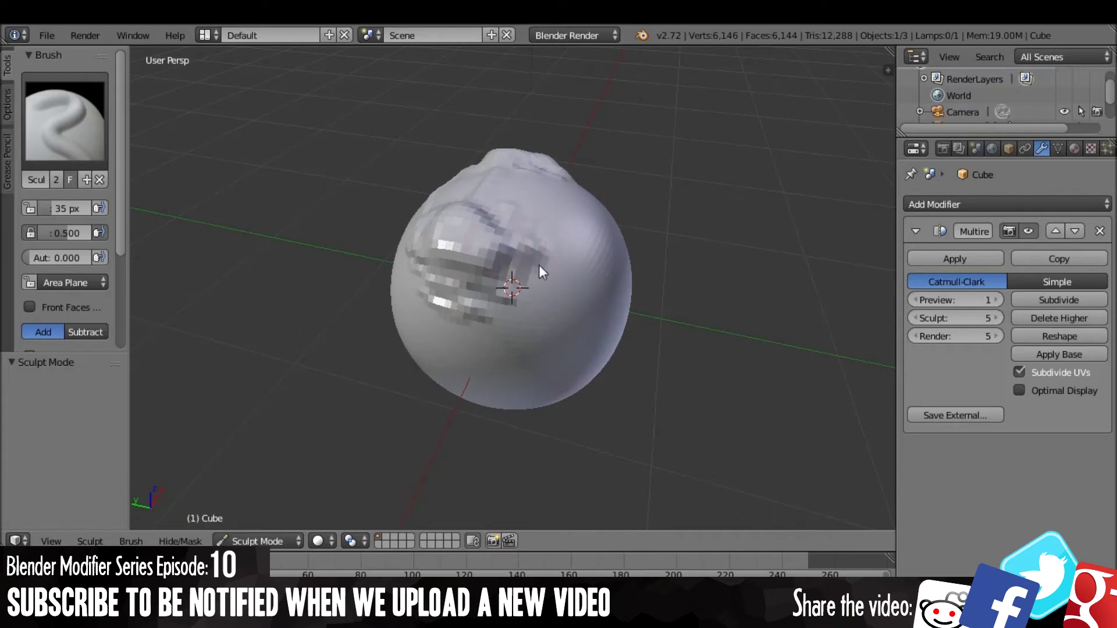
left_click_drag(528, 261, 556, 235)
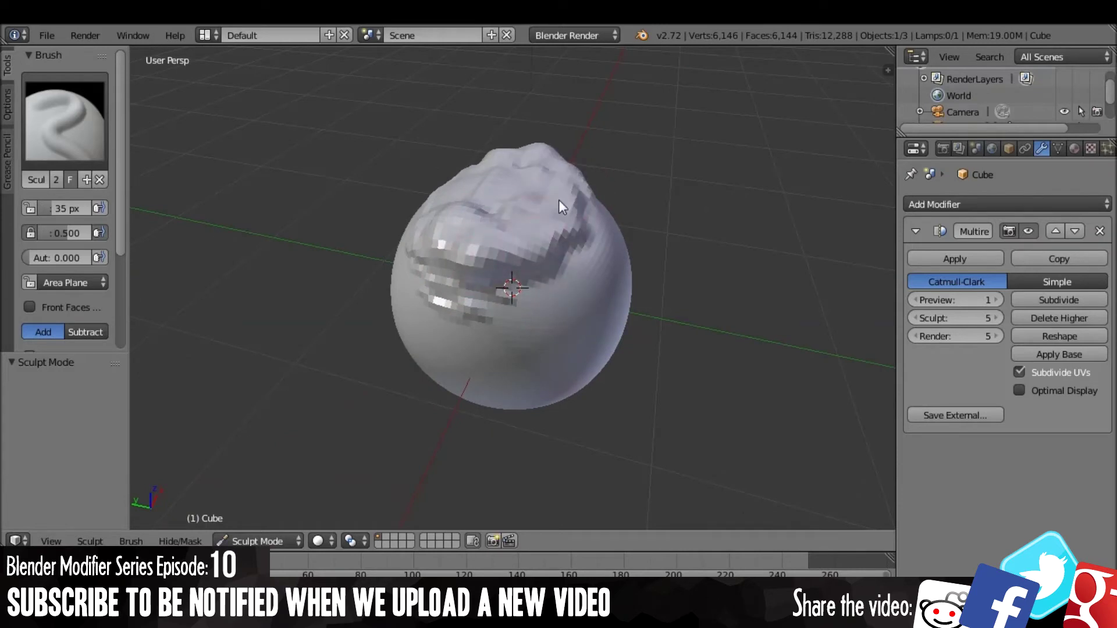
mouse_move(497, 205)
middle_mouse_down()
mouse_move(576, 323)
mouse_move(833, 375)
middle_mouse_up()
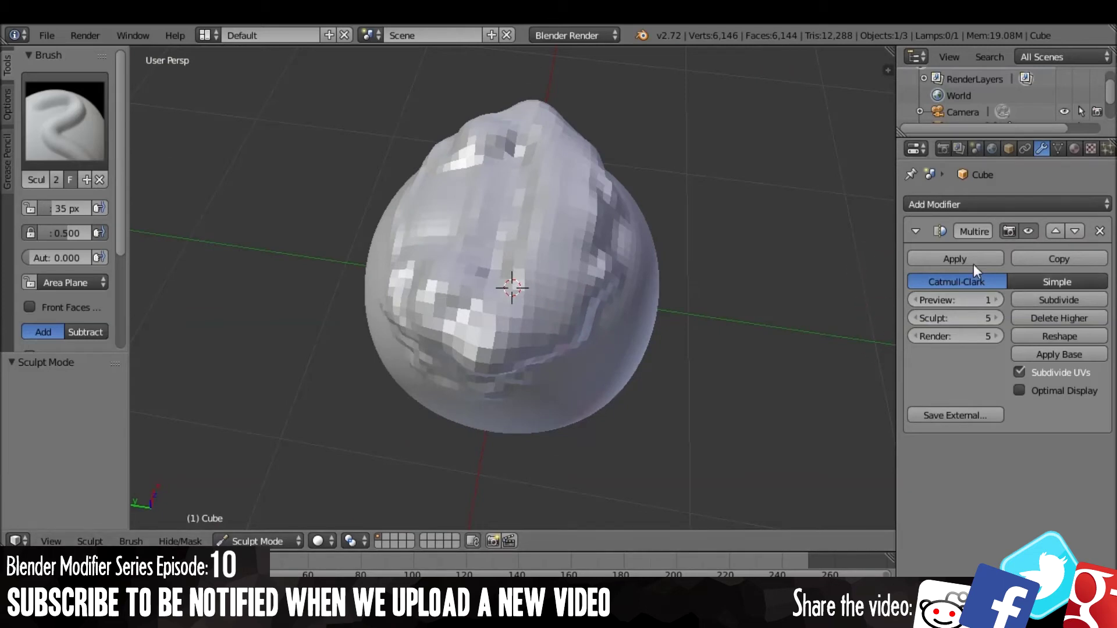
mouse_move(611, 321)
middle_mouse_down()
mouse_move(550, 239)
mouse_move(508, 214)
mouse_move(443, 232)
mouse_move(519, 241)
mouse_move(467, 267)
mouse_move(471, 292)
mouse_move(449, 245)
mouse_move(574, 251)
mouse_move(568, 356)
mouse_move(523, 228)
mouse_move(509, 355)
mouse_move(452, 174)
mouse_move(460, 305)
mouse_move(554, 291)
mouse_move(520, 140)
mouse_move(515, 262)
middle_mouse_up()
mouse_move(515, 261)
left_mouse_down()
mouse_move(543, 407)
mouse_move(524, 312)
mouse_move(570, 352)
mouse_move(504, 318)
mouse_move(590, 231)
mouse_move(496, 278)
mouse_move(524, 193)
mouse_move(547, 236)
mouse_move(465, 142)
mouse_move(590, 240)
mouse_move(528, 233)
left_mouse_up()
- Sculpt more strokes and new bumps across the sphere's front, viewing it from the side and top
middle_click_drag(529, 233, 512, 230)
mouse_move(512, 230)
left_mouse_down()
mouse_move(480, 173)
mouse_move(372, 300)
left_mouse_up()
middle_click_drag(400, 259, 515, 142)
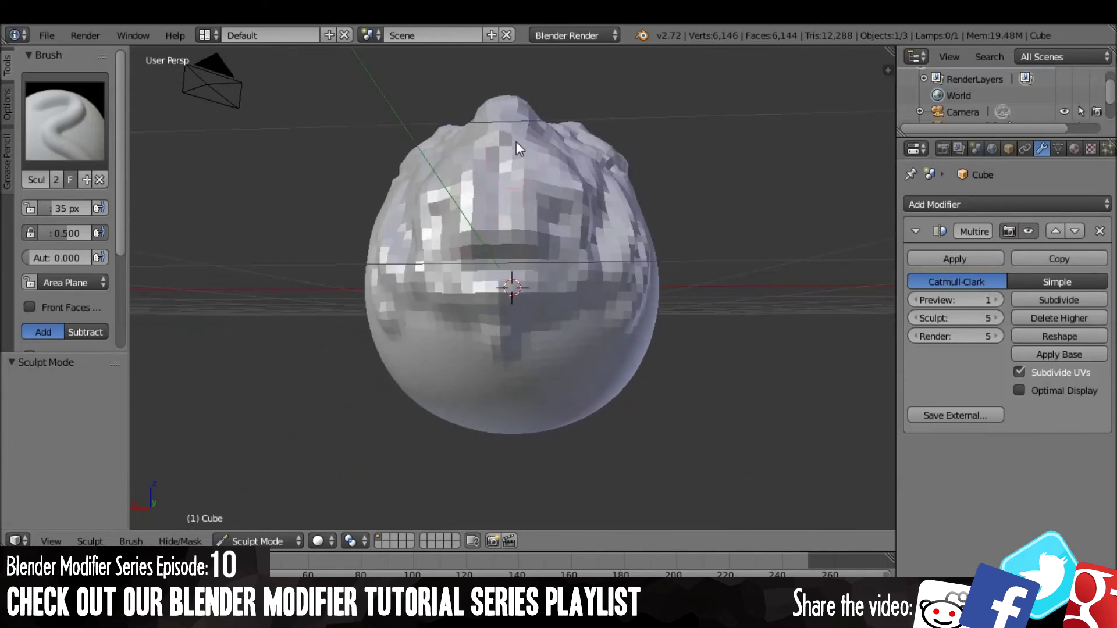
middle_click_drag(529, 422, 533, 132)
mouse_move(533, 133)
left_mouse_down()
mouse_move(471, 352)
mouse_move(502, 281)
mouse_move(369, 330)
mouse_move(545, 199)
mouse_move(671, 213)
mouse_move(449, 227)
mouse_move(487, 286)
mouse_move(405, 231)
mouse_move(614, 208)
mouse_move(446, 149)
mouse_move(579, 235)
mouse_move(561, 256)
mouse_move(592, 252)
mouse_move(532, 245)
mouse_move(586, 268)
mouse_move(639, 250)
mouse_move(471, 335)
mouse_move(514, 185)
mouse_move(459, 341)
mouse_move(563, 309)
mouse_move(448, 374)
mouse_move(566, 274)
mouse_move(540, 262)
mouse_move(476, 331)
left_mouse_up()
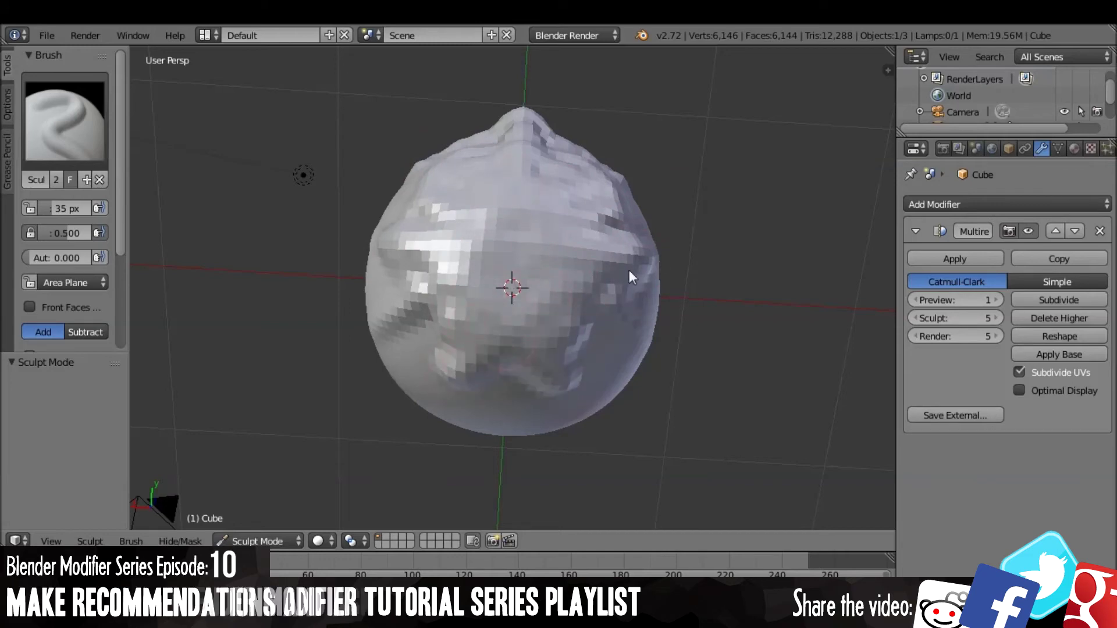
- Add horizontal ridges, small dents and upper ridges around the rest of the mesh
mouse_move(598, 282)
middle_mouse_down()
mouse_move(580, 399)
mouse_move(540, 317)
middle_mouse_up()
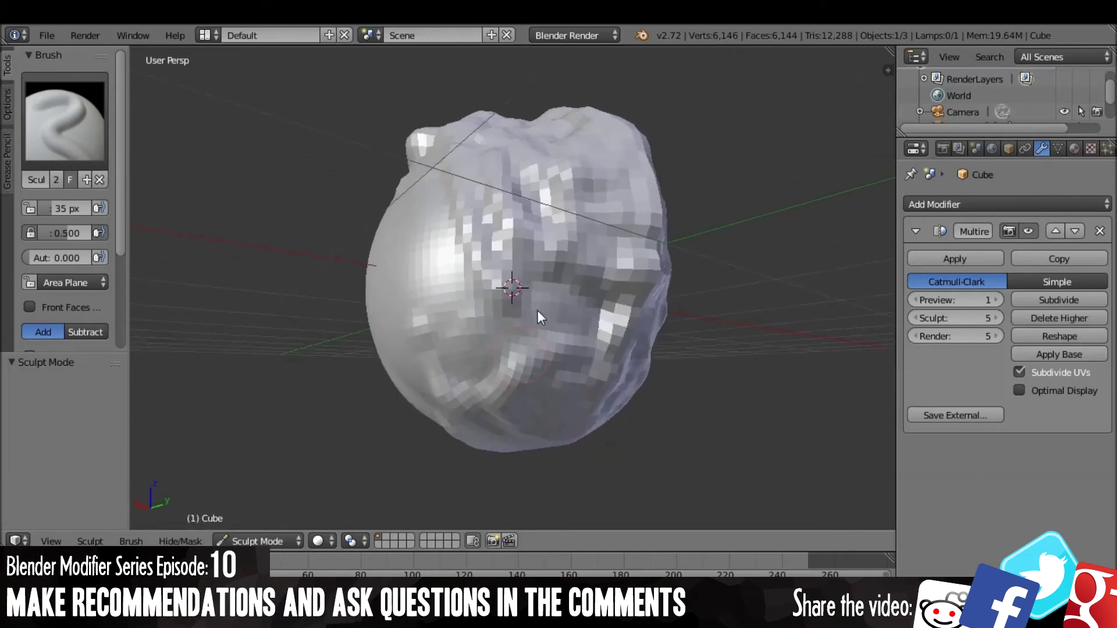
mouse_move(537, 310)
left_mouse_down()
mouse_move(525, 337)
mouse_move(451, 271)
mouse_move(543, 281)
mouse_move(641, 317)
mouse_move(649, 281)
mouse_move(625, 295)
mouse_move(602, 213)
left_mouse_up()
middle_click_drag(603, 213, 560, 250)
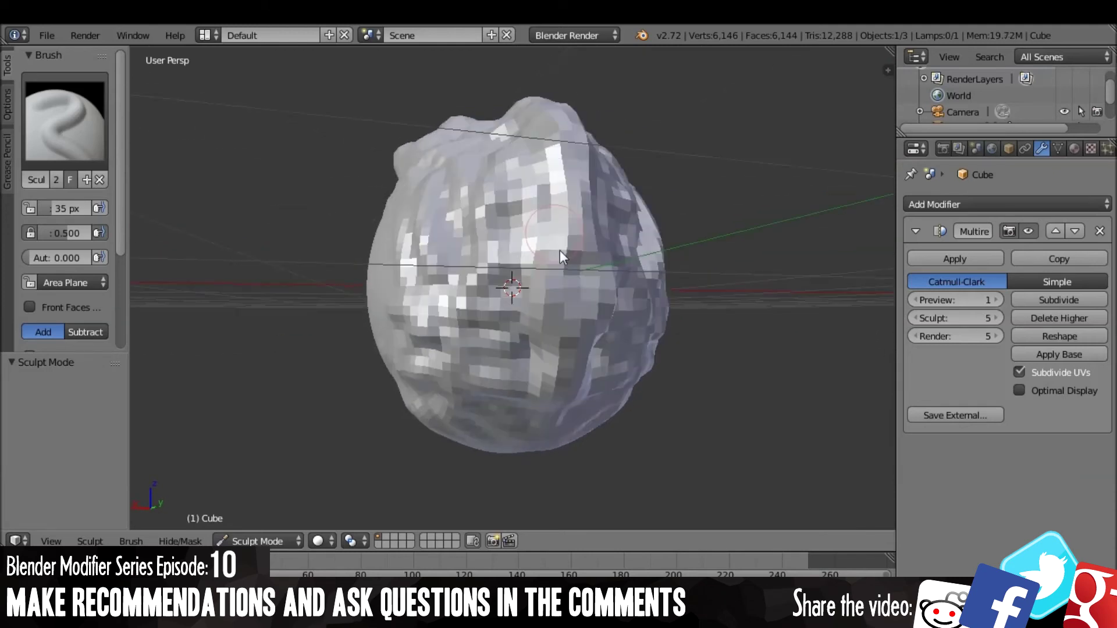
mouse_move(559, 250)
left_mouse_down()
mouse_move(586, 337)
mouse_move(593, 306)
mouse_move(548, 191)
left_mouse_up()
mouse_move(548, 191)
middle_mouse_down()
mouse_move(600, 340)
mouse_move(641, 379)
middle_mouse_up()
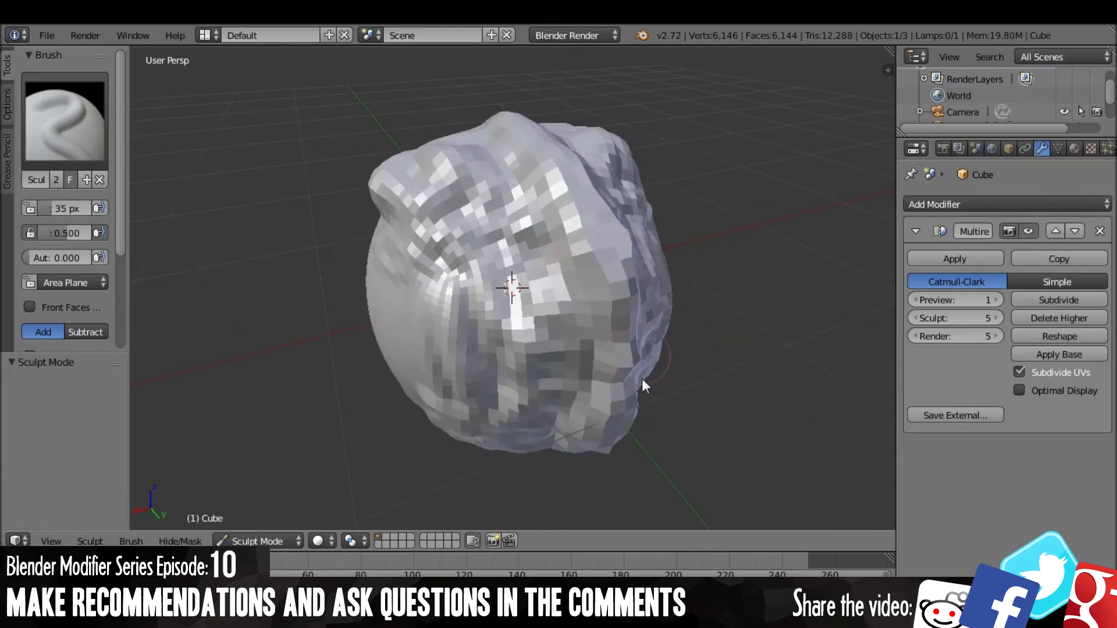
mouse_move(641, 378)
left_mouse_down()
mouse_move(619, 348)
mouse_move(502, 343)
left_mouse_up()
middle_click_drag(502, 343, 651, 276)
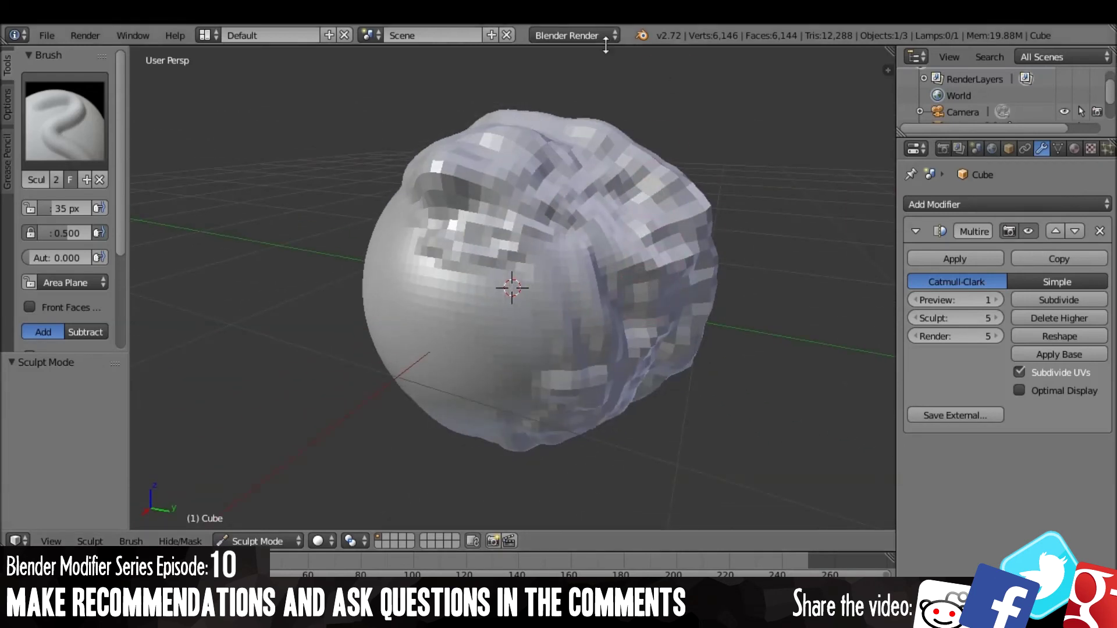
mouse_move(650, 277)
left_mouse_down()
mouse_move(500, 310)
mouse_move(501, 280)
mouse_move(587, 246)
mouse_move(515, 303)
mouse_move(431, 291)
mouse_move(542, 241)
mouse_move(578, 246)
mouse_move(508, 229)
mouse_move(571, 209)
left_mouse_up()
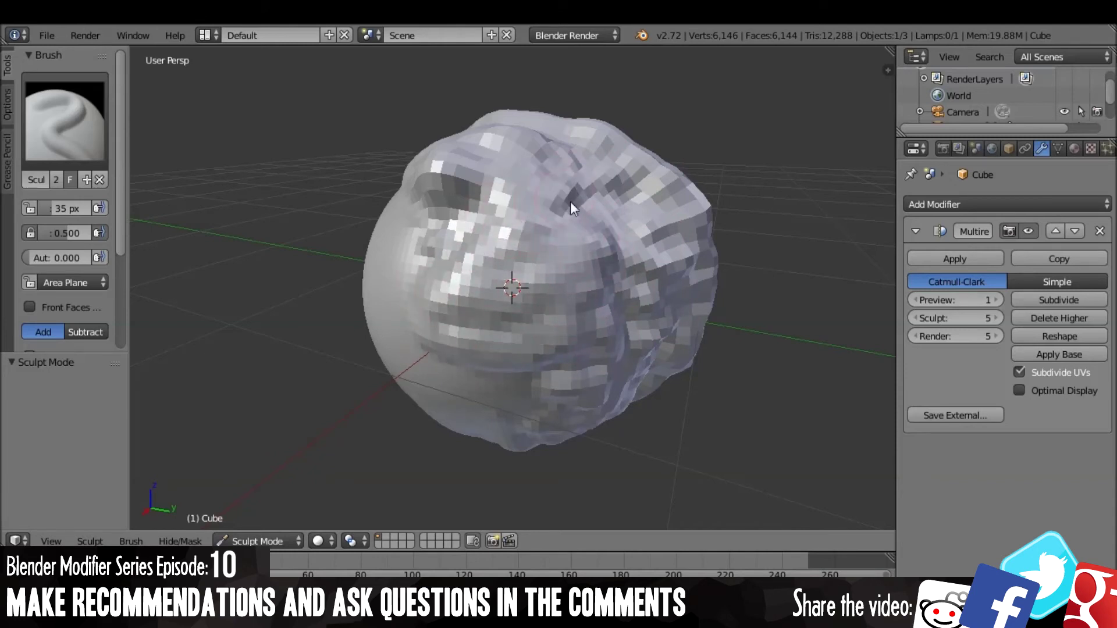
middle_click_drag(605, 255, 561, 263)
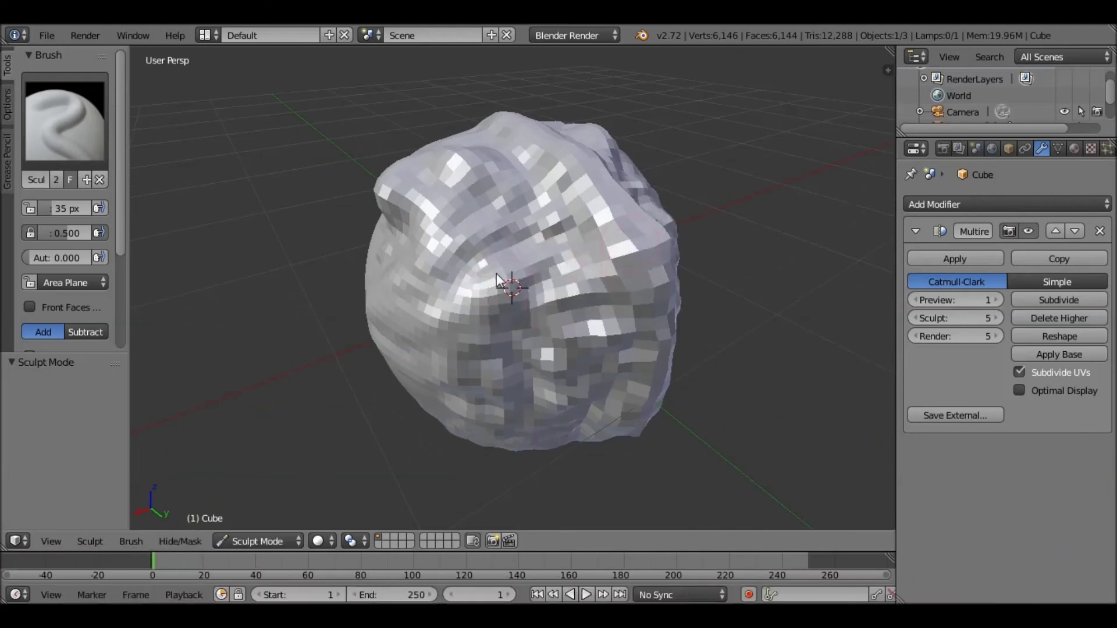
mouse_move(616, 205)
left_mouse_down()
mouse_move(593, 215)
mouse_move(585, 177)
mouse_move(576, 205)
mouse_move(550, 132)
mouse_move(576, 145)
mouse_move(557, 135)
mouse_move(527, 204)
left_mouse_up()
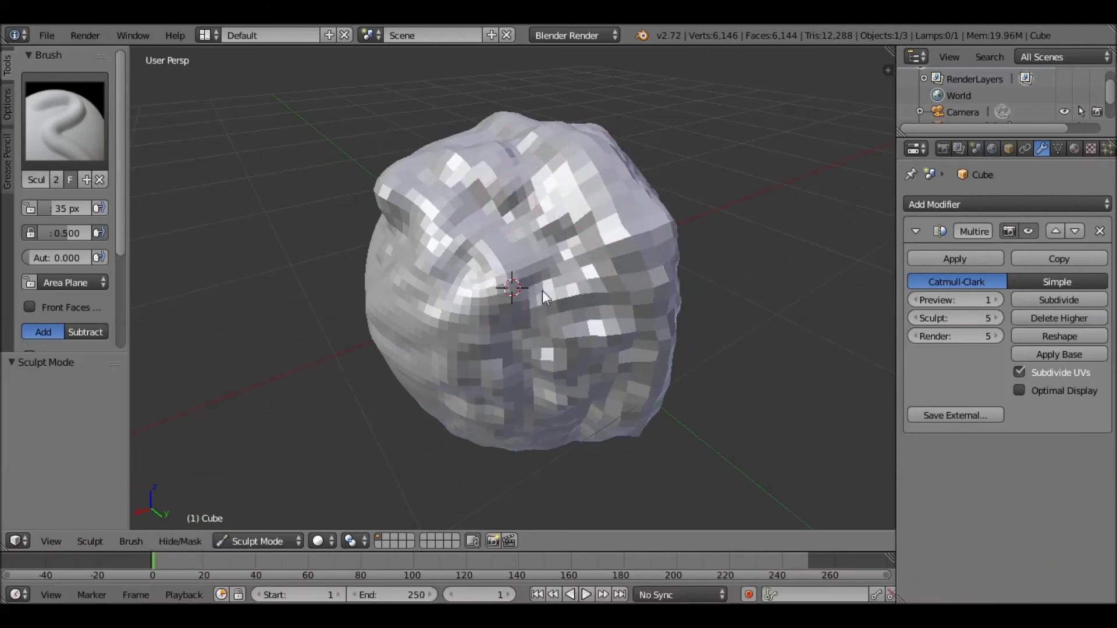
middle_click_drag(673, 335, 564, 399)
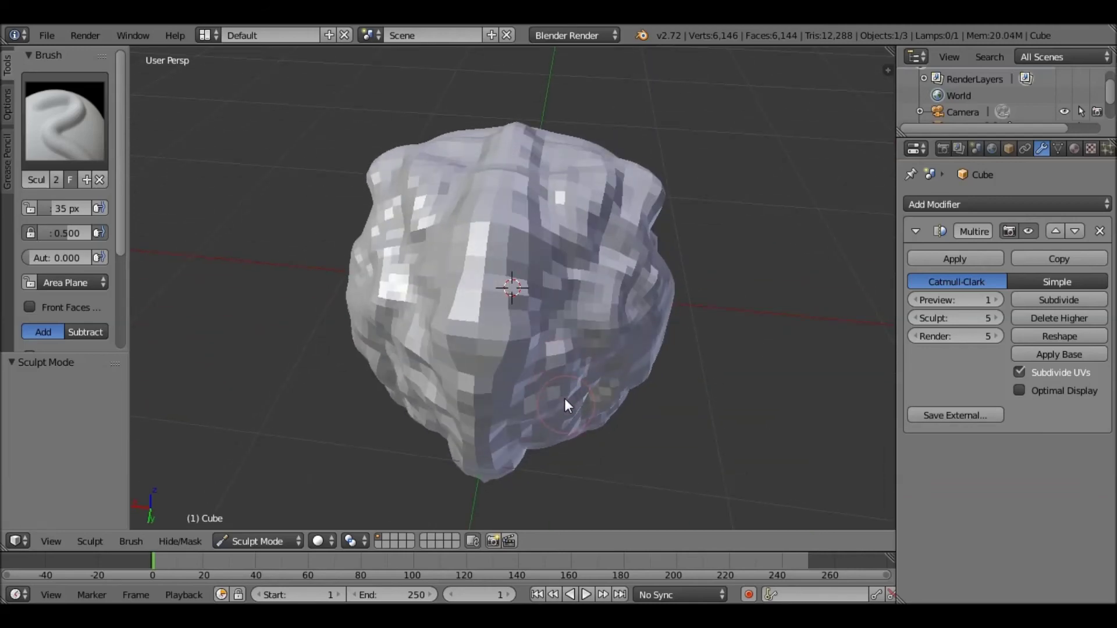